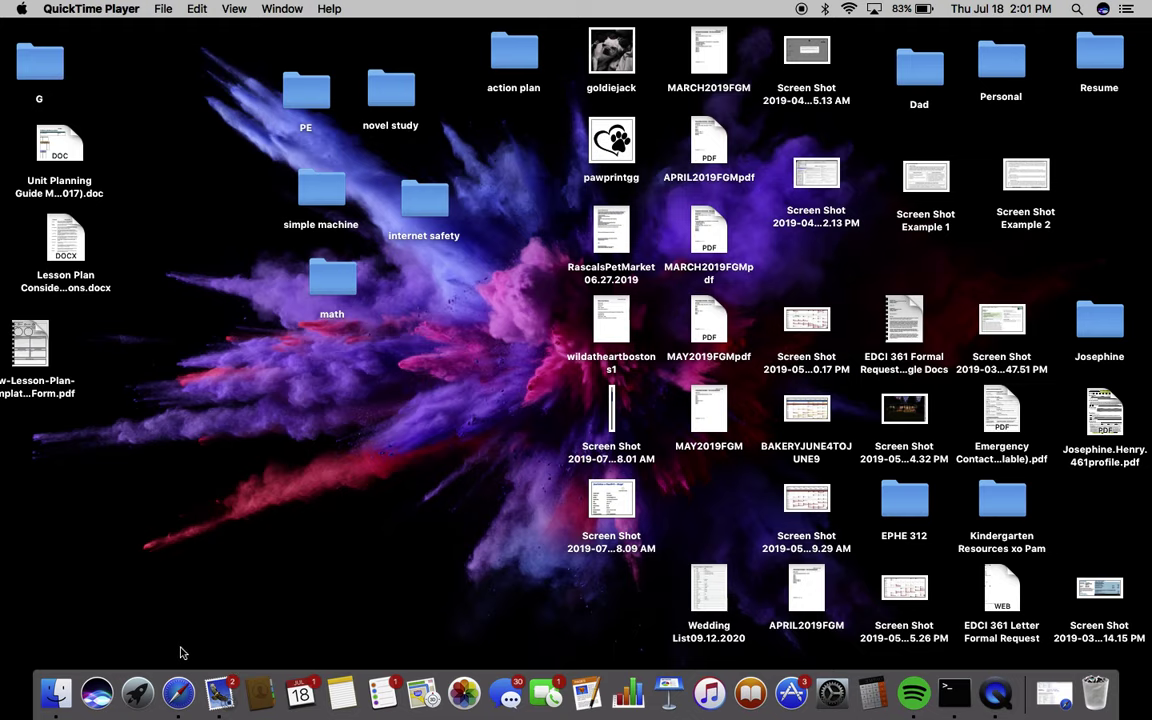
# - Launch the browser, go to google.ca and search for 'language geek'
pyautogui.click(178, 693)
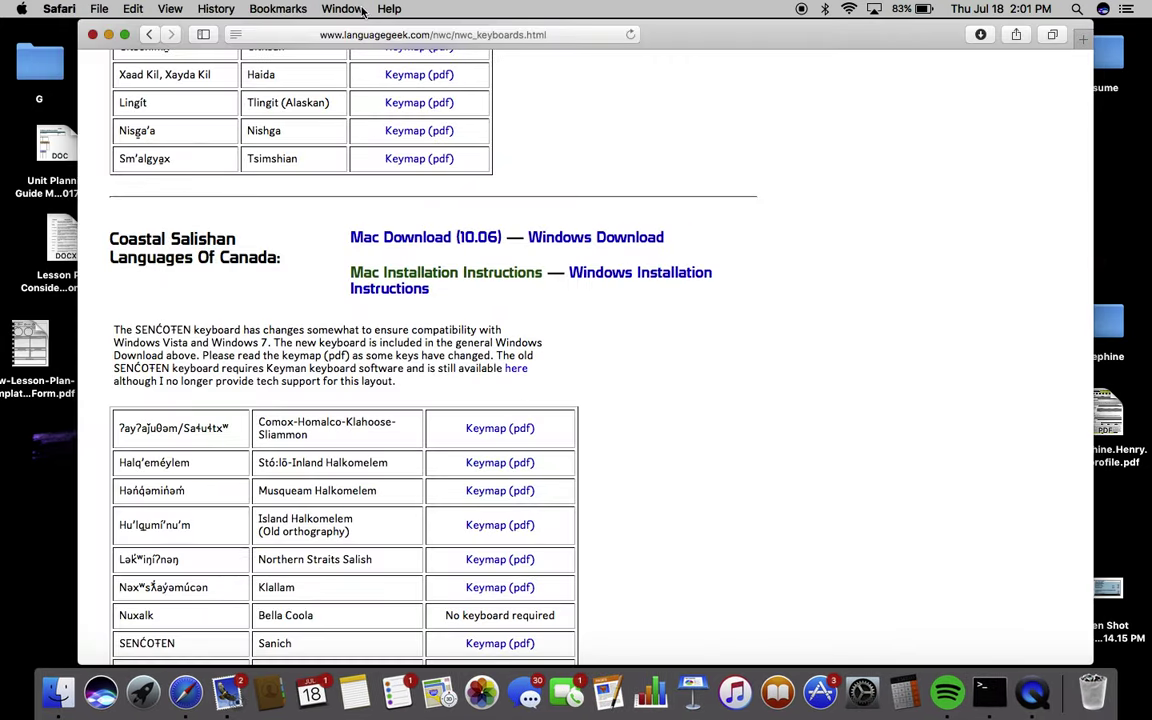
pyautogui.click(360, 36)
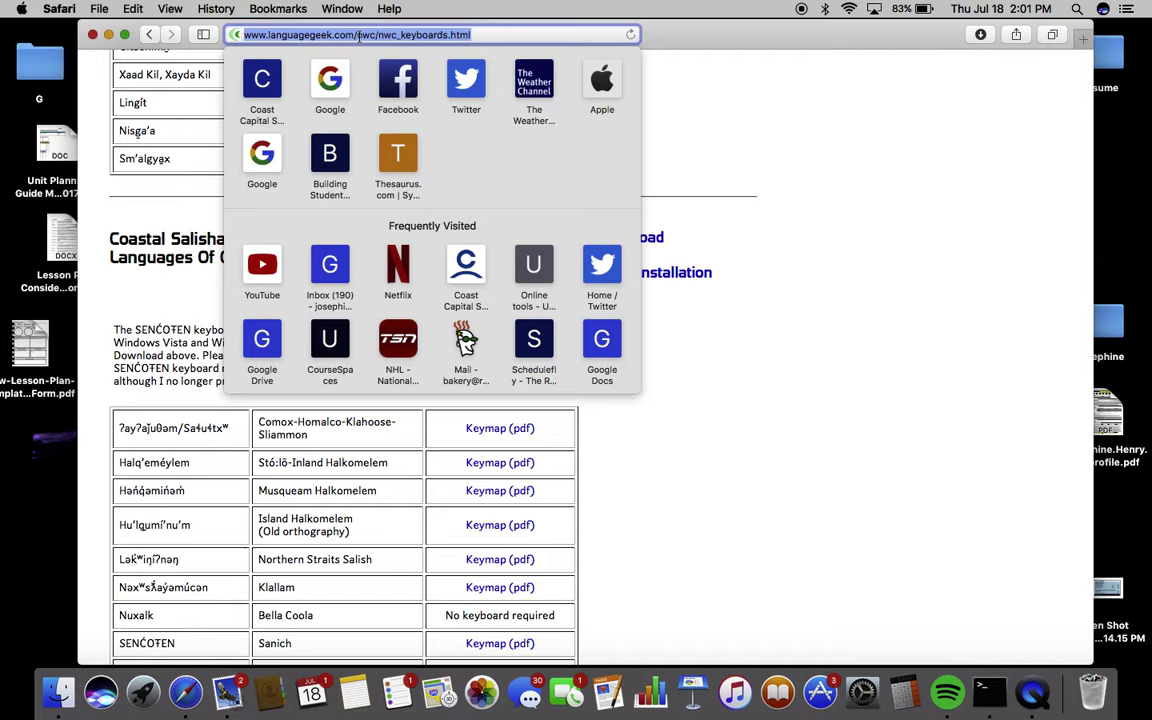
pyautogui.write('goo')
pyautogui.press('Return')
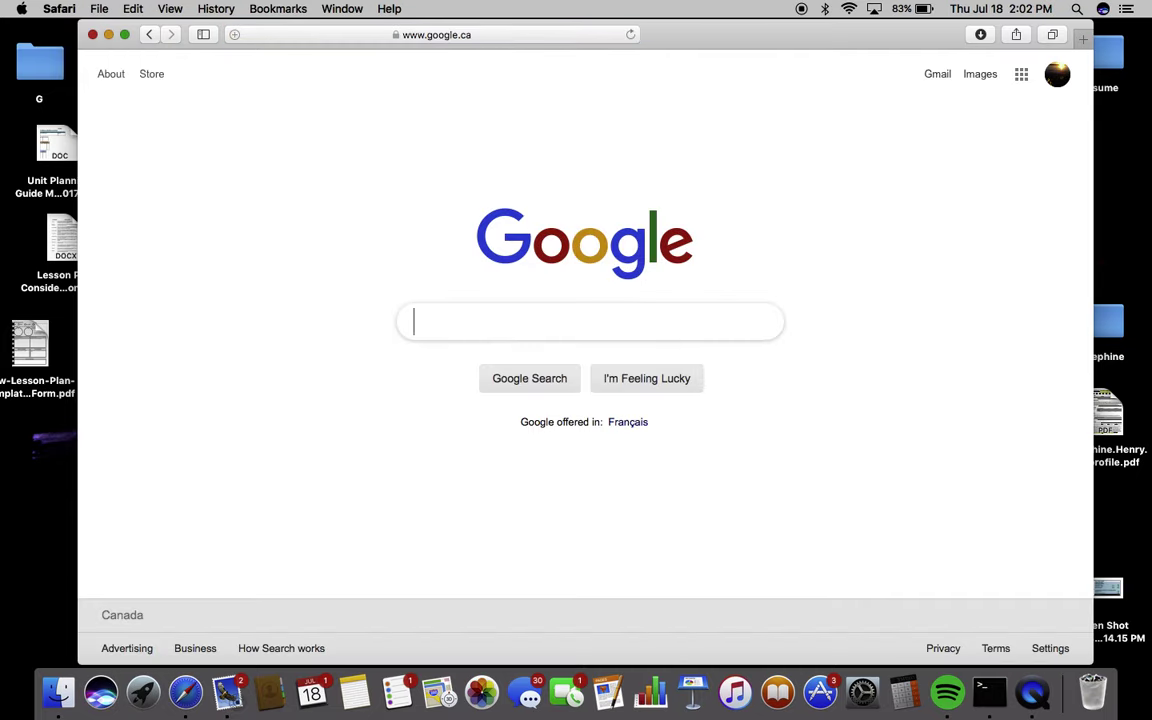
pyautogui.write('language')
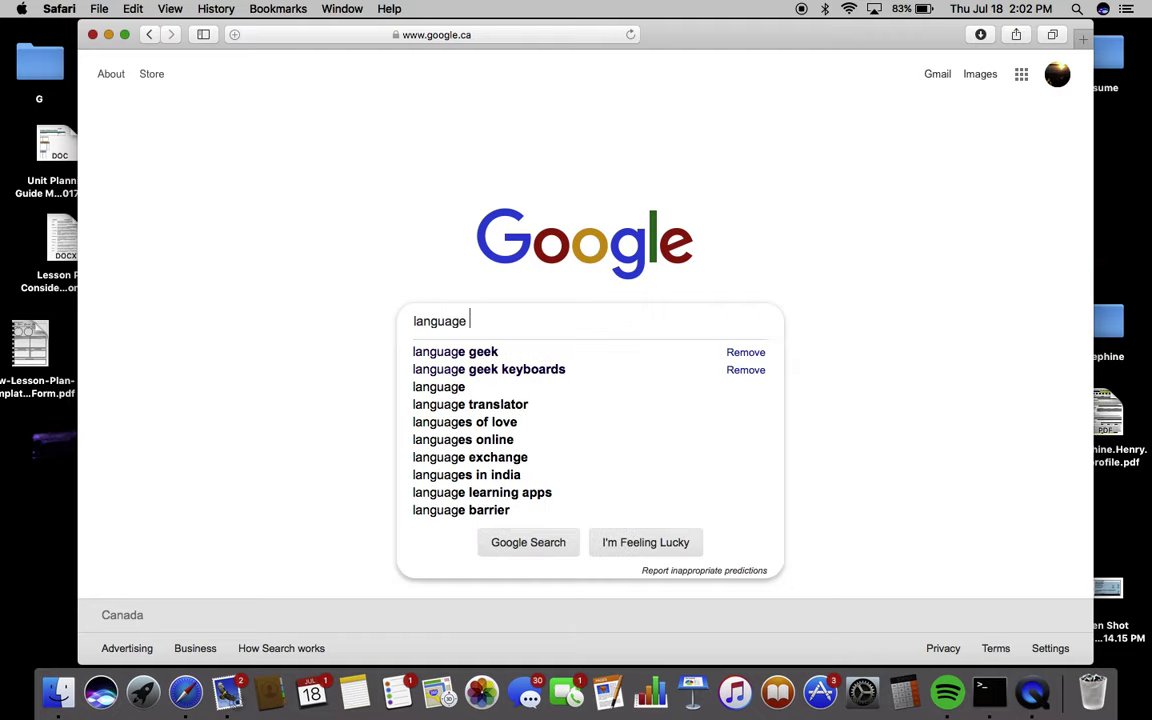
pyautogui.write(' geek')
pyautogui.press('Return')
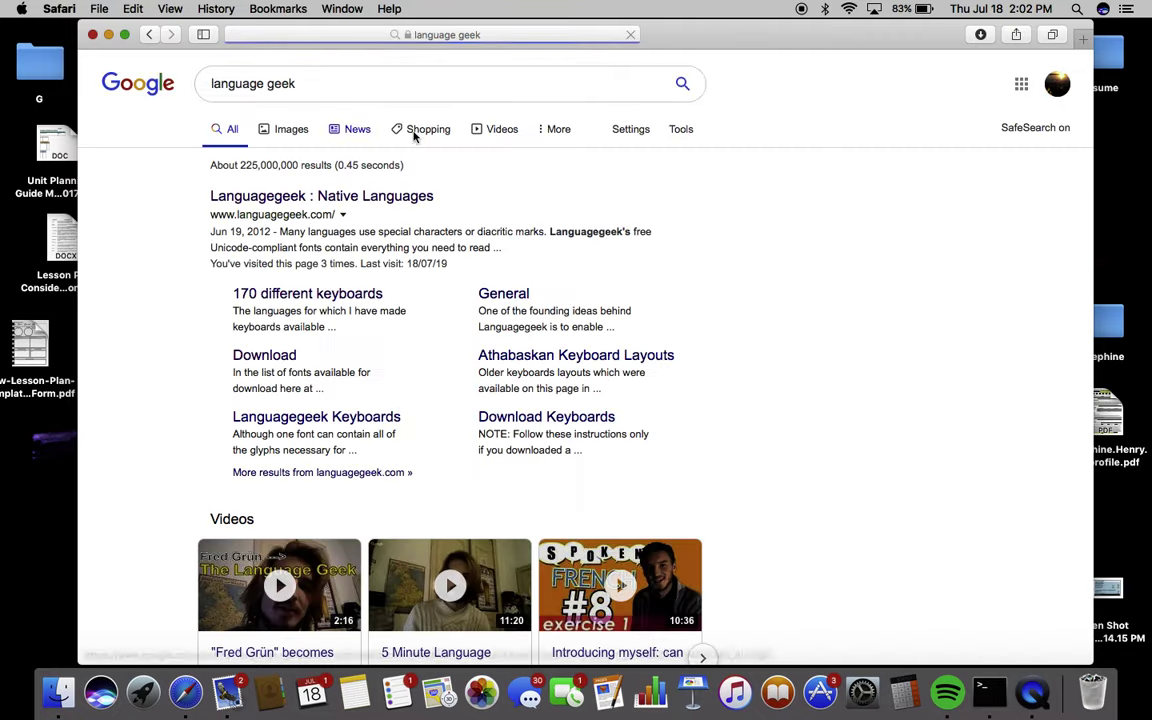
# - Open the Languagegeek result and browse its full Keyboards list
pyautogui.click(421, 207)
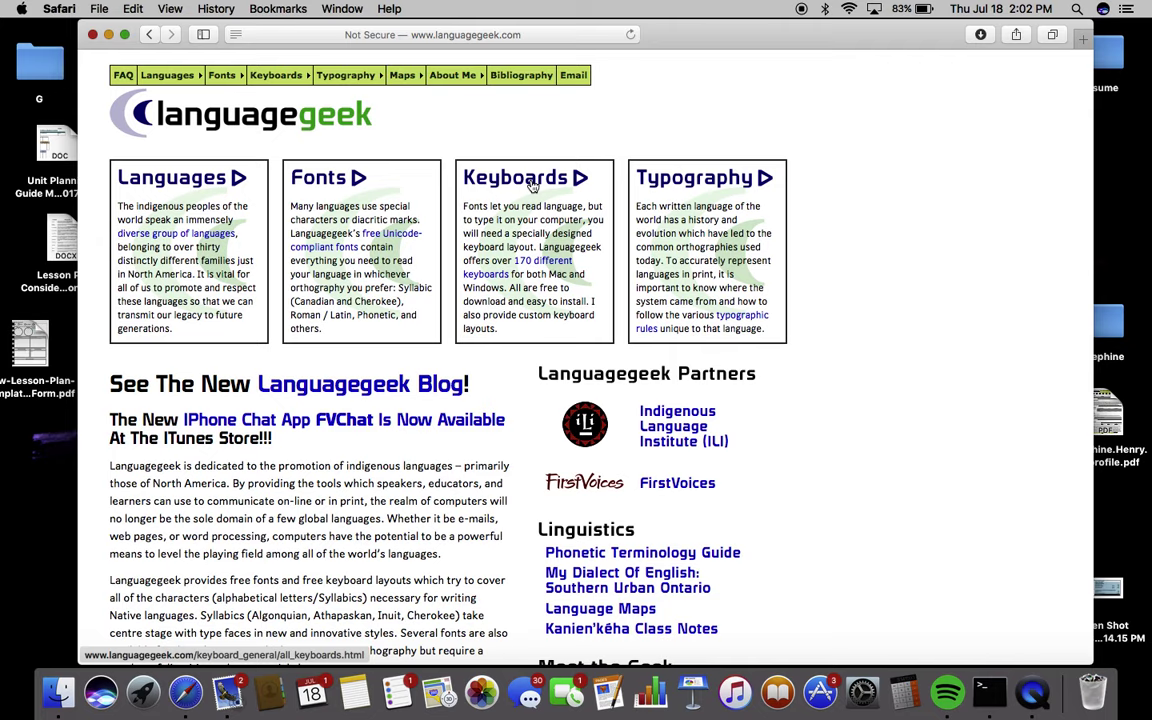
pyautogui.click(533, 186)
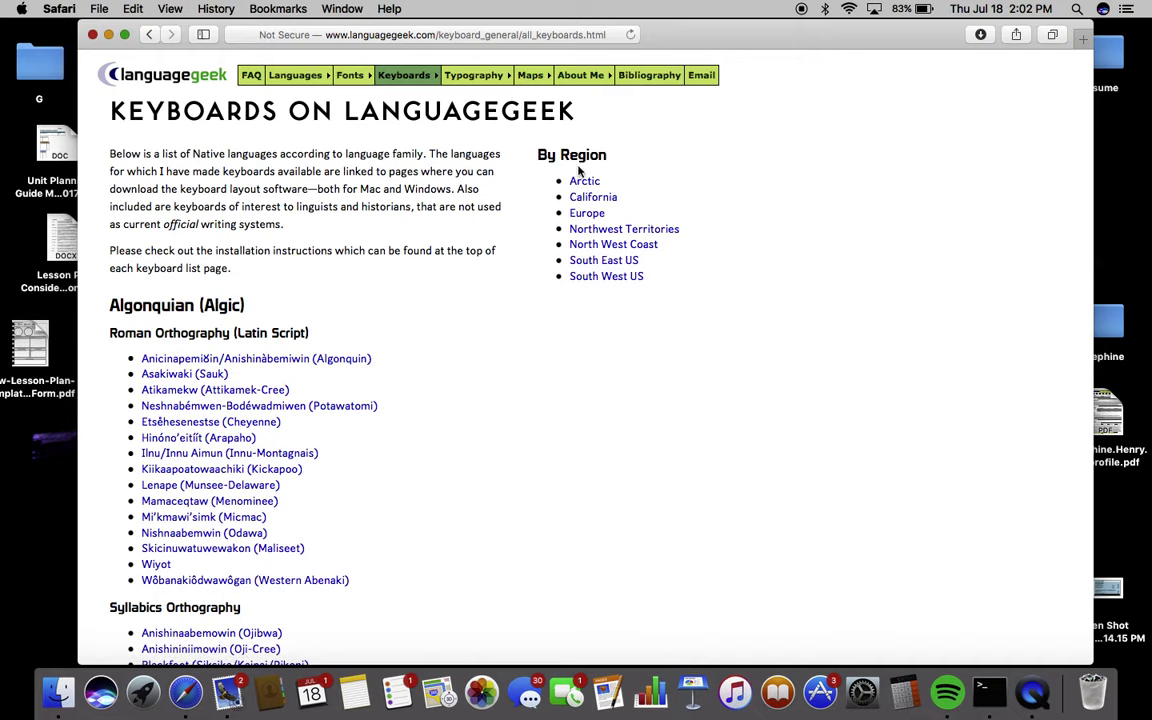
pyautogui.scroll(-5, 502, 404)
pyautogui.scroll(-2, 502, 404)
pyautogui.scroll(-5, 502, 404)
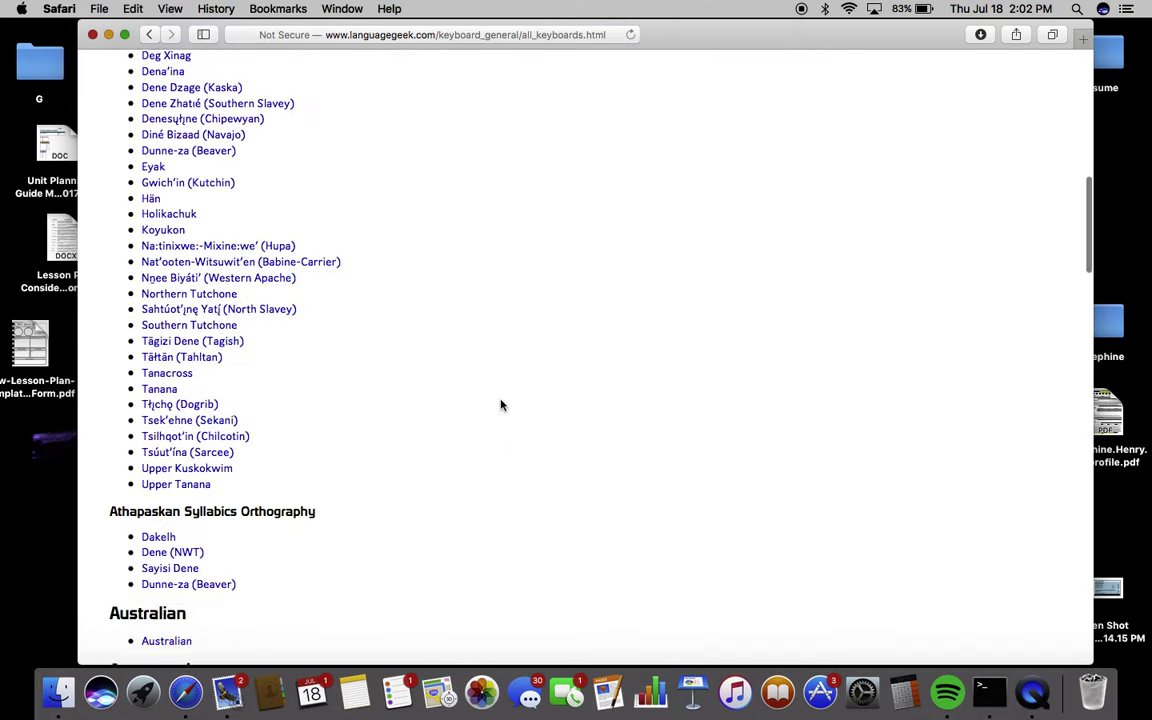
pyautogui.scroll(10, 502, 404)
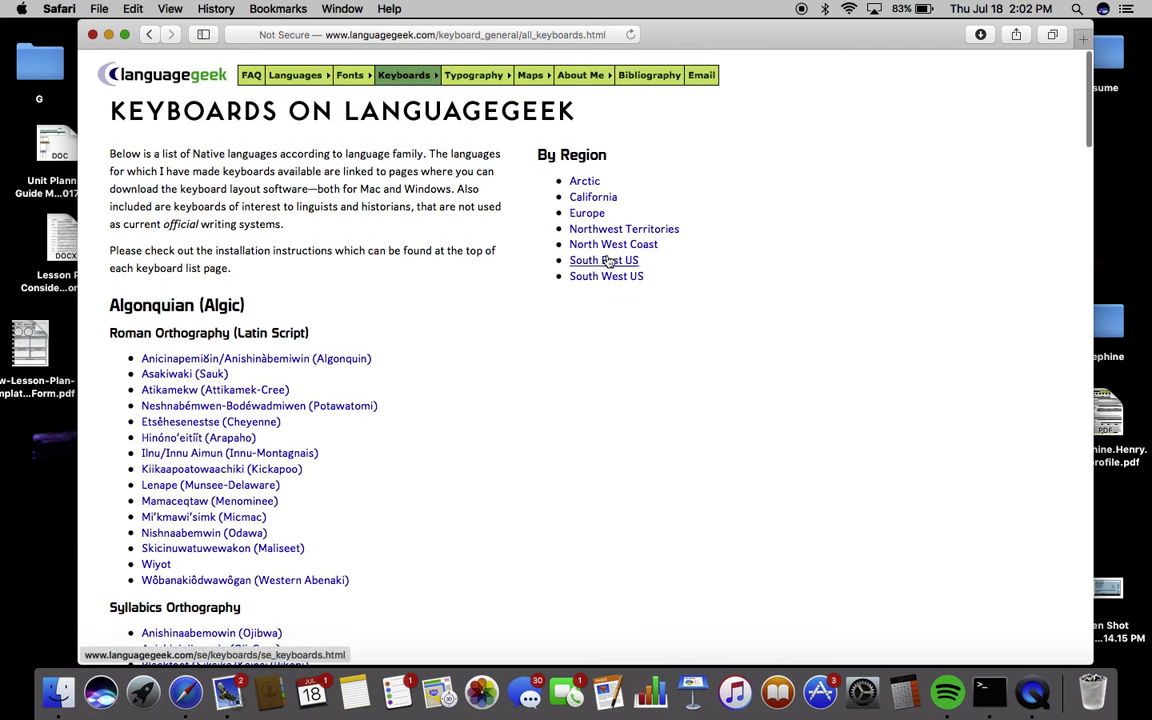
# - Open North West Coast Keyboards and scroll to the Coastal Salishan Languages of Canada table
pyautogui.click(610, 246)
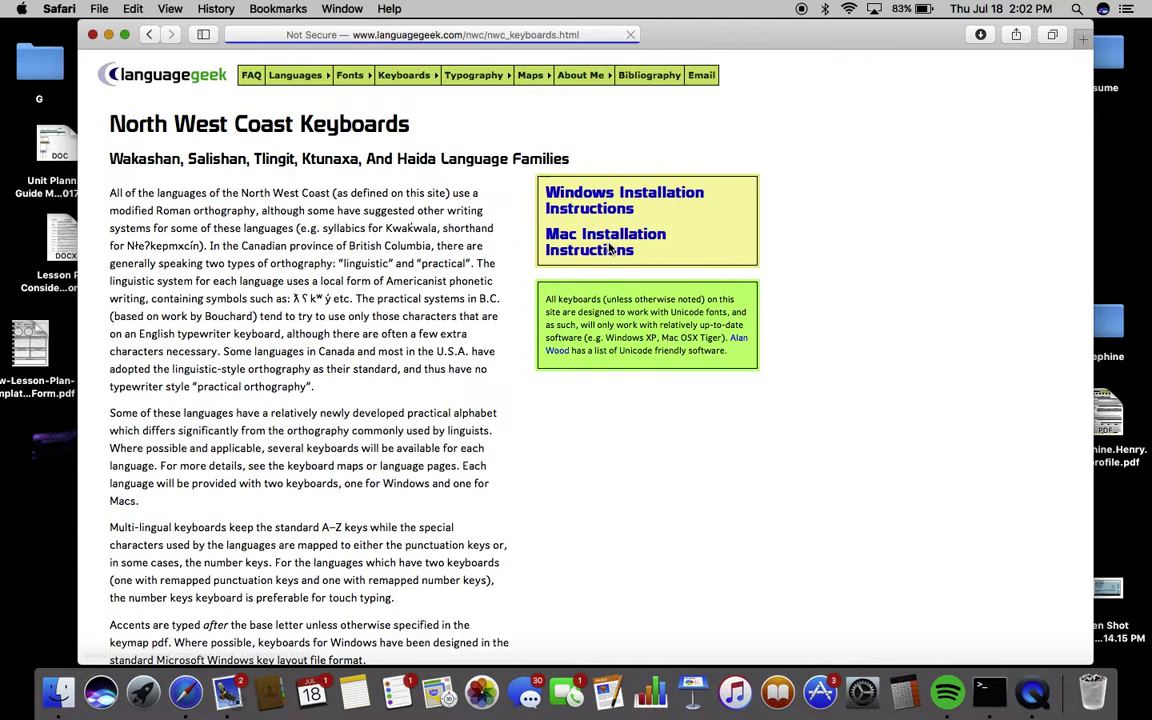
pyautogui.scroll(-1, 622, 430)
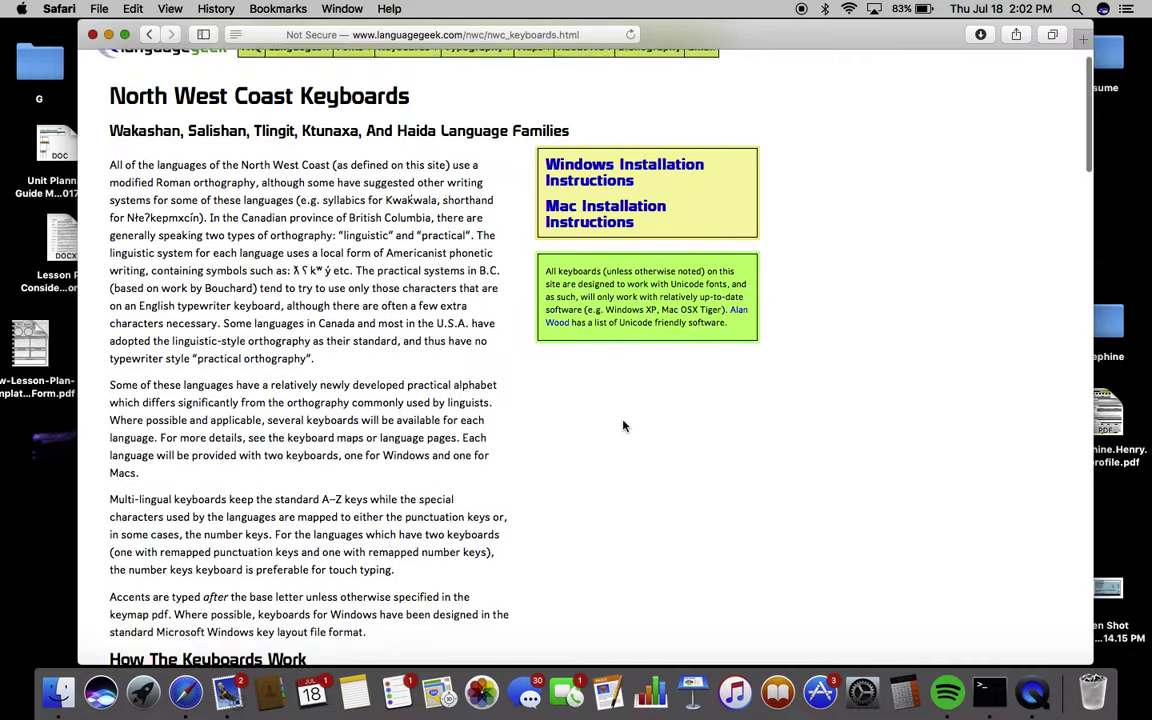
pyautogui.scroll(-2, 622, 428)
pyautogui.scroll(-2, 623, 426)
pyautogui.scroll(-1, 622, 426)
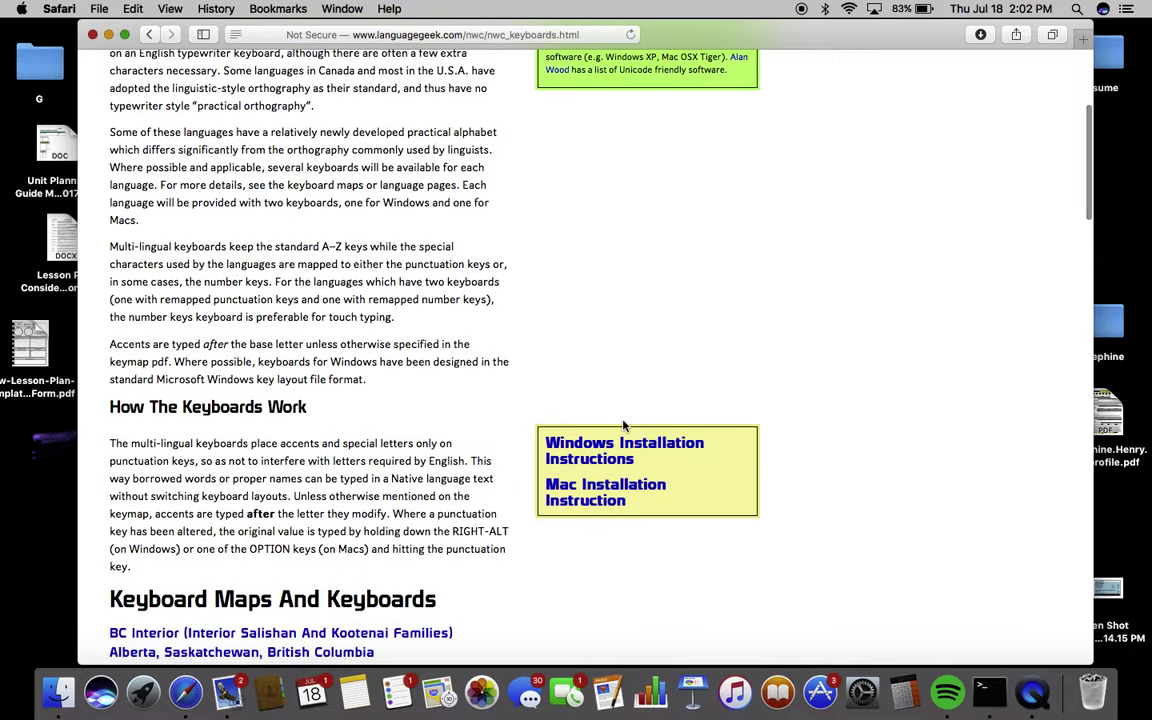
pyautogui.scroll(1, 622, 426)
pyautogui.scroll(3, 622, 426)
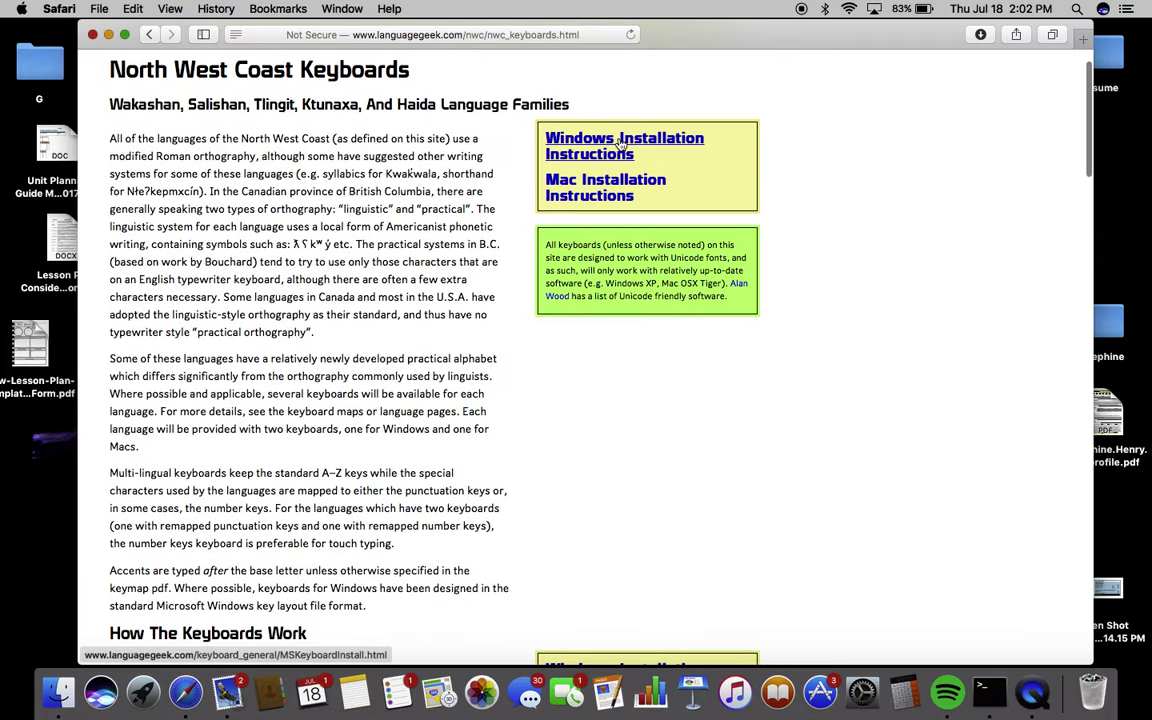
pyautogui.scroll(-1, 643, 395)
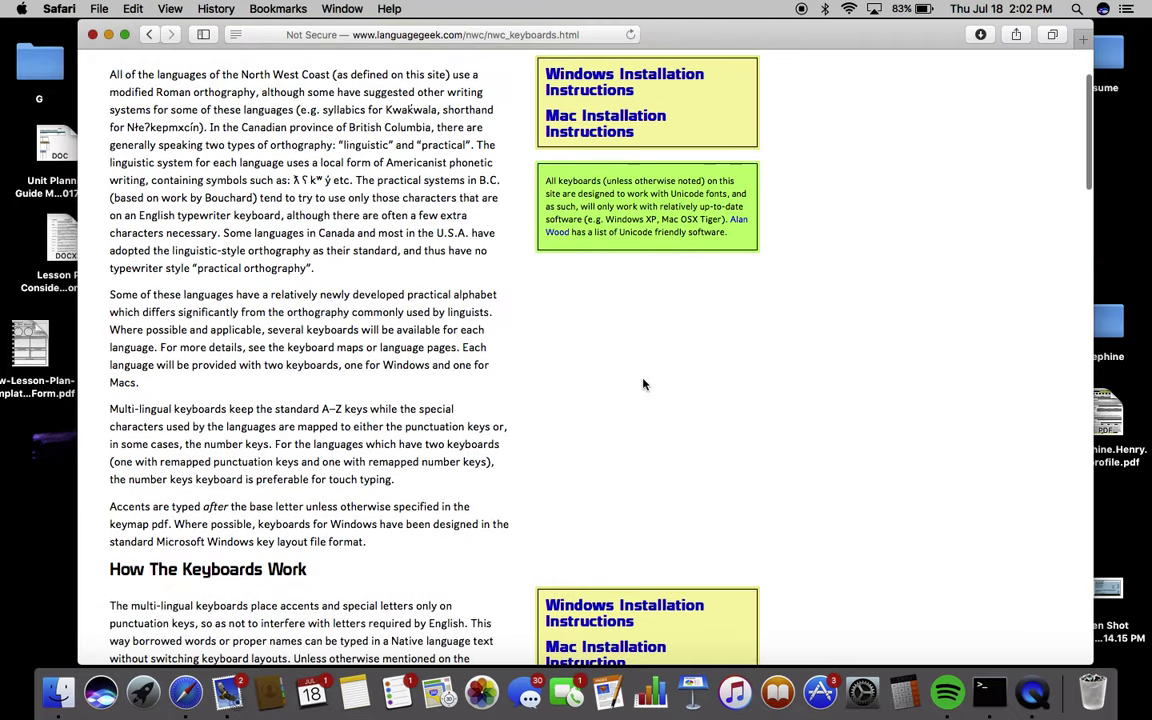
pyautogui.scroll(-3, 643, 383)
pyautogui.scroll(-4, 643, 383)
pyautogui.scroll(-3, 643, 381)
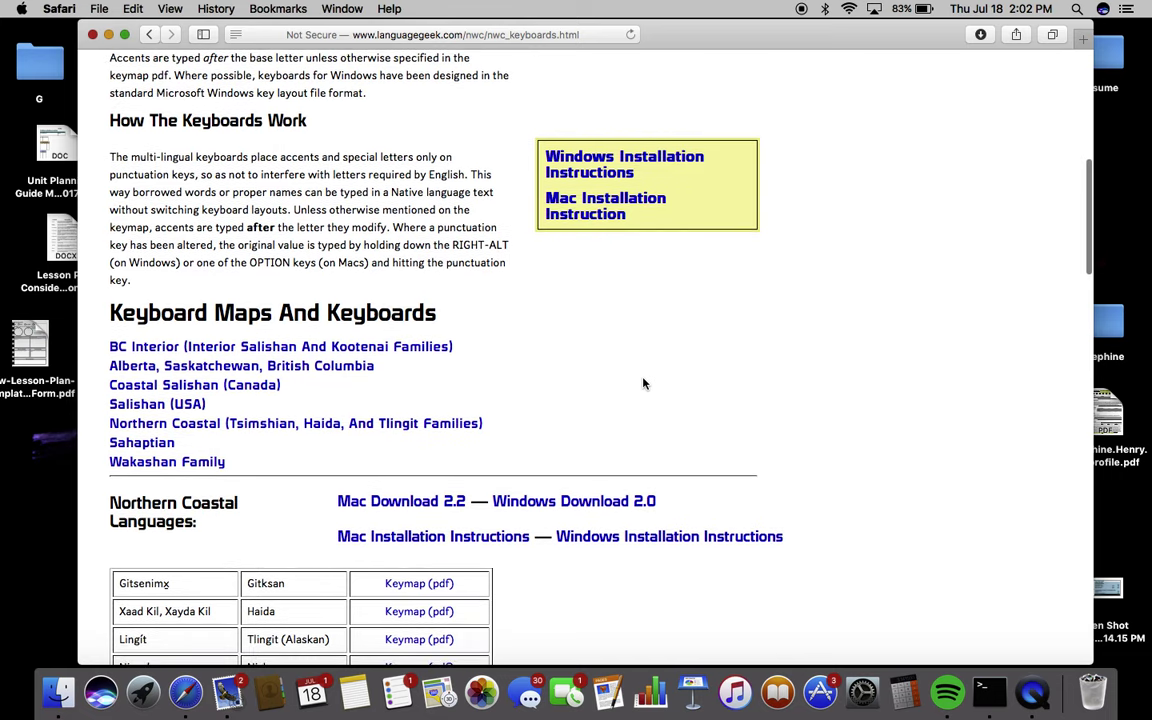
pyautogui.scroll(-8, 628, 362)
pyautogui.scroll(-1, 628, 362)
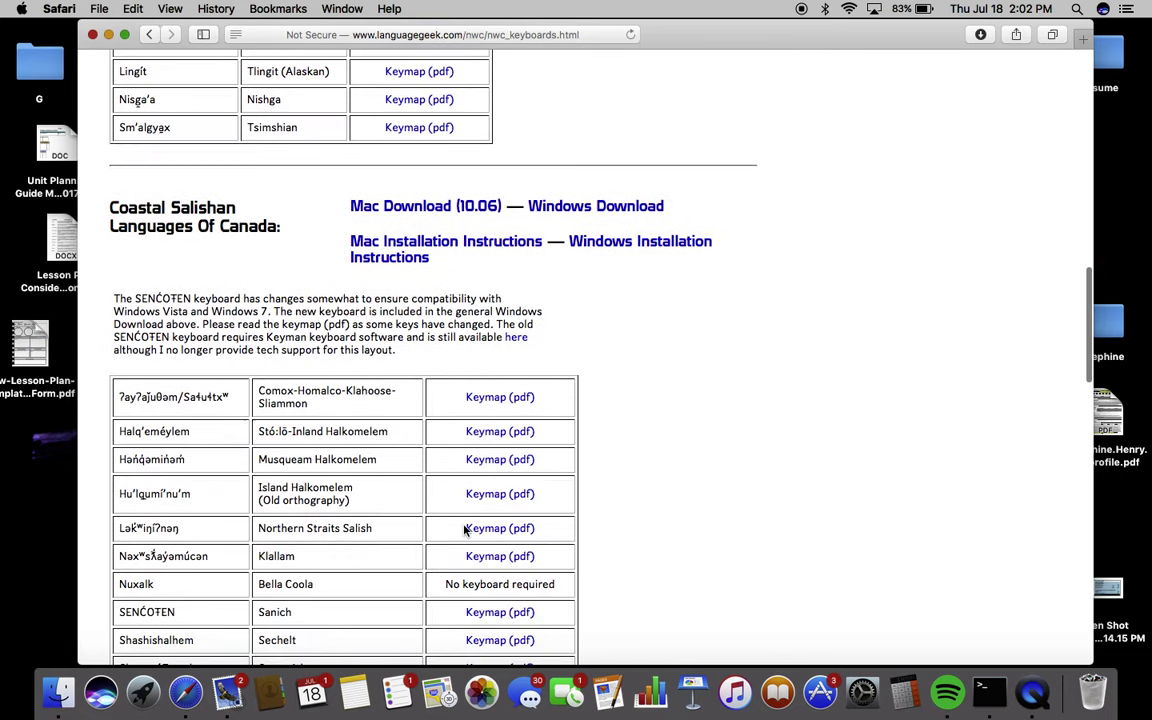
pyautogui.scroll(-2, 367, 522)
pyautogui.scroll(1, 367, 522)
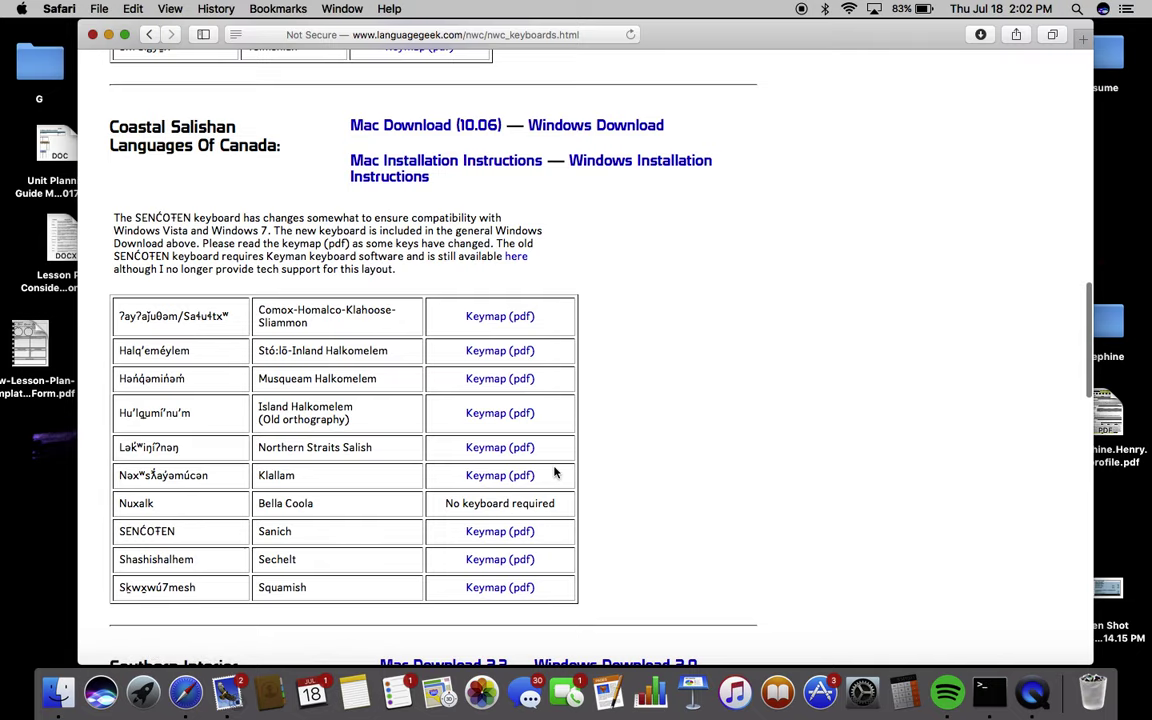
# - Review the SENĆOŦEN keymap PDF, then return to the North West Coast keyboards page
pyautogui.click(519, 534)
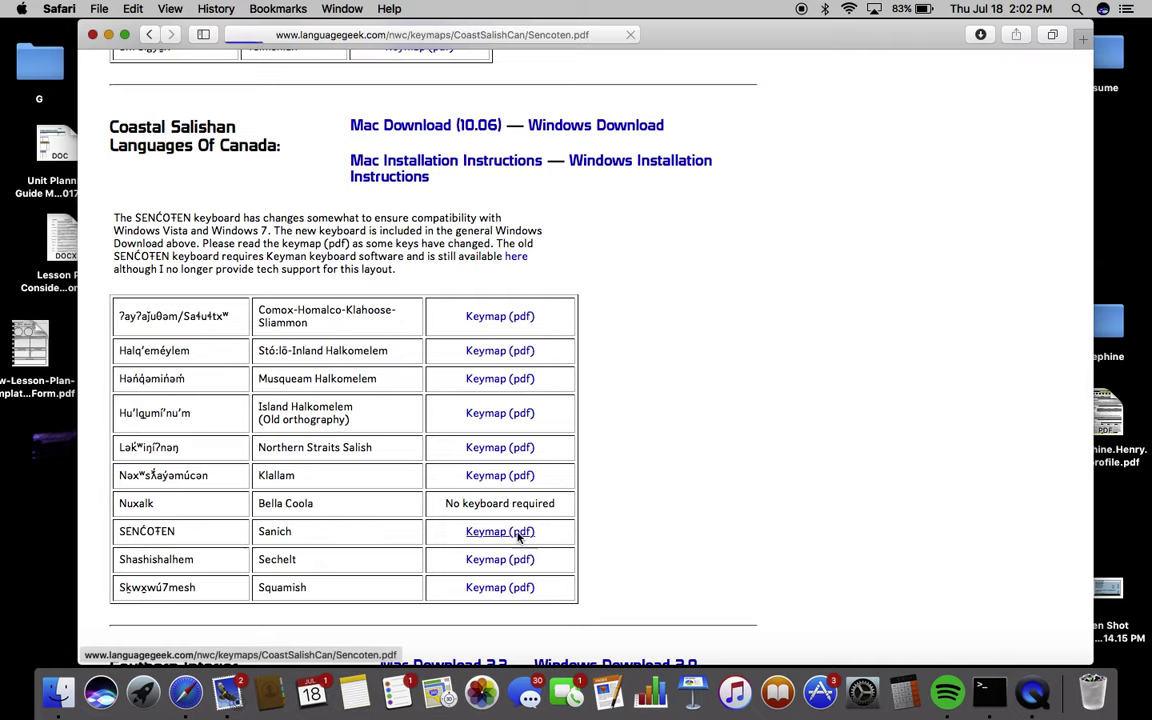
pyautogui.scroll(-2, 439, 256)
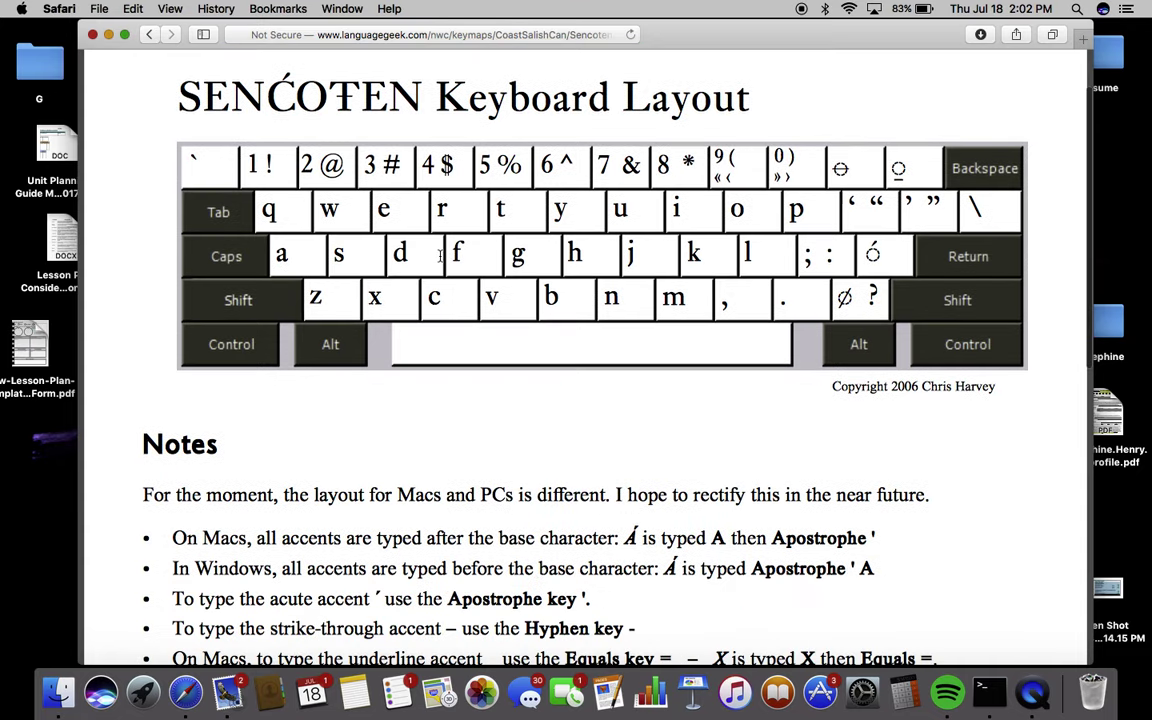
pyautogui.scroll(-5, 439, 256)
pyautogui.scroll(-8, 439, 256)
pyautogui.scroll(4, 439, 256)
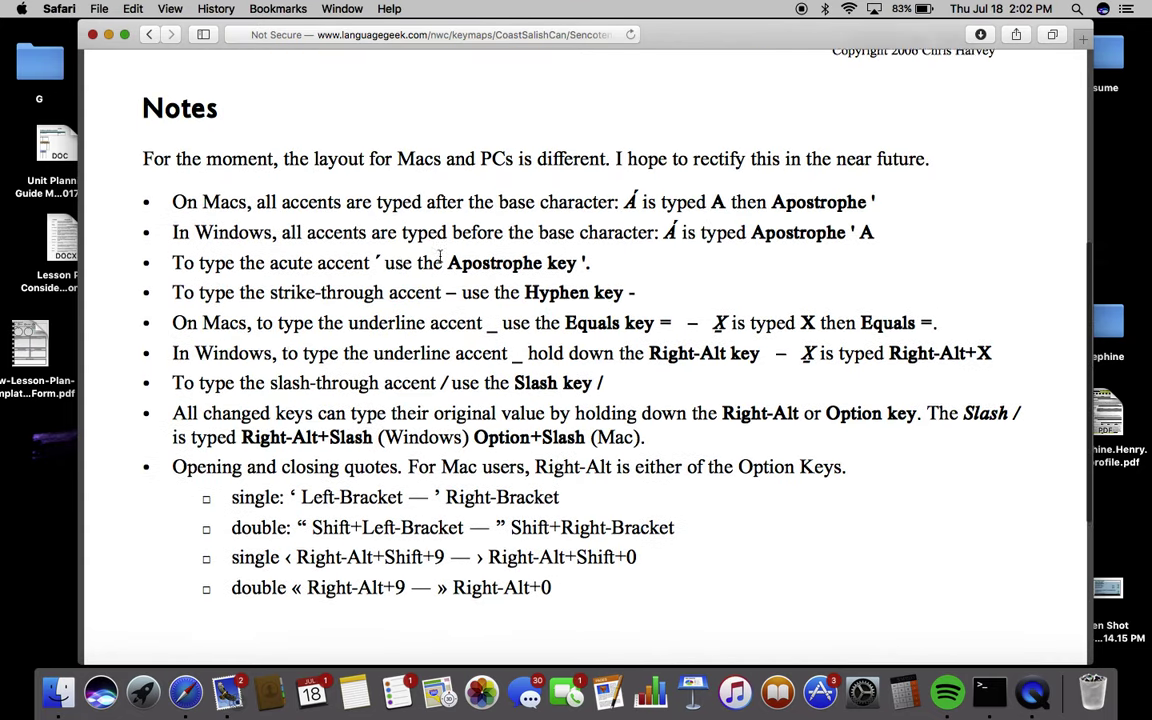
pyautogui.scroll(3, 439, 256)
pyautogui.scroll(2, 439, 256)
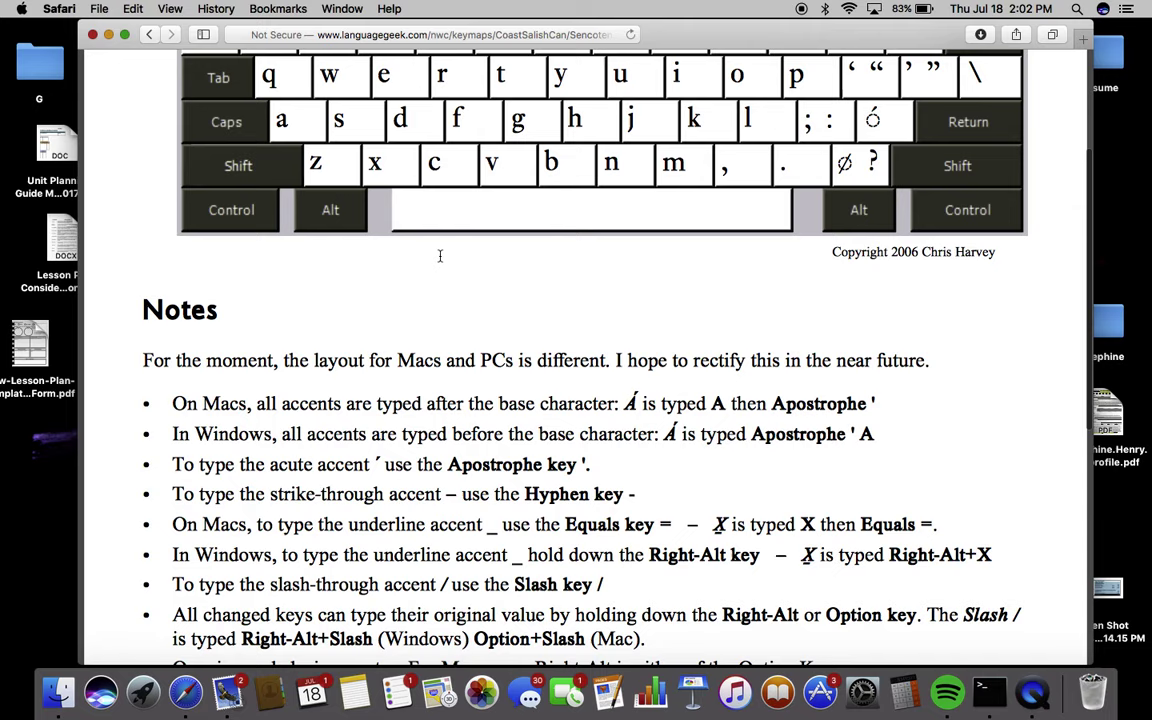
pyautogui.click(148, 34)
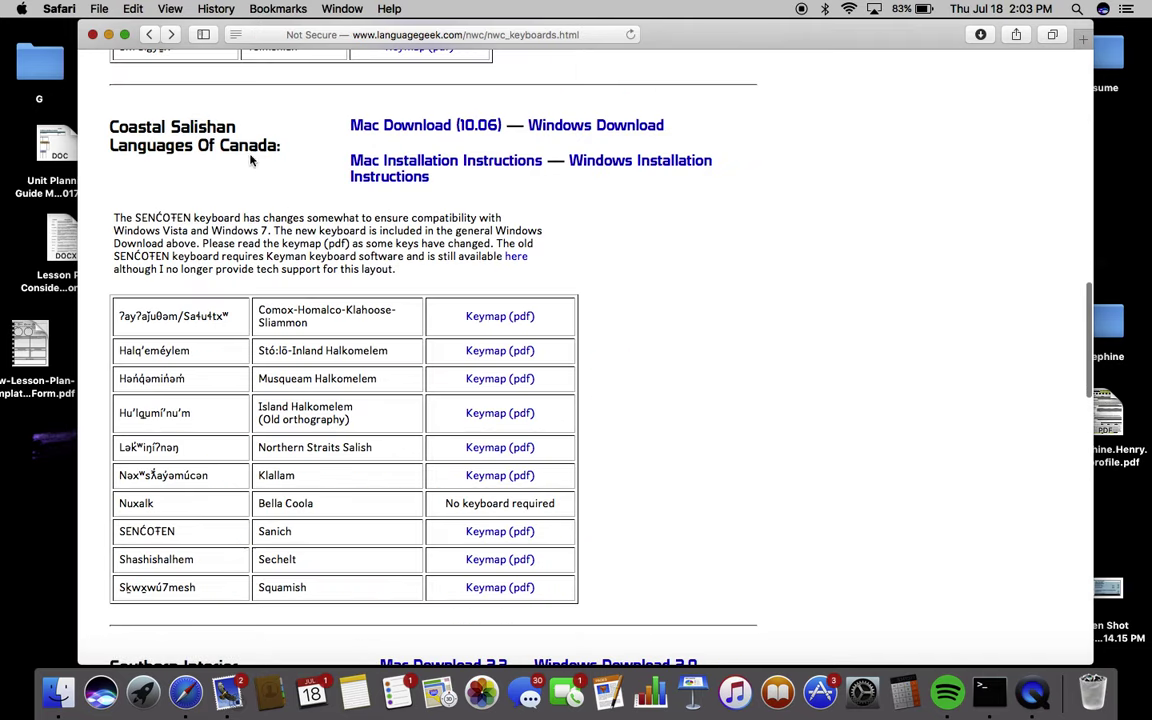
pyautogui.click(385, 136)
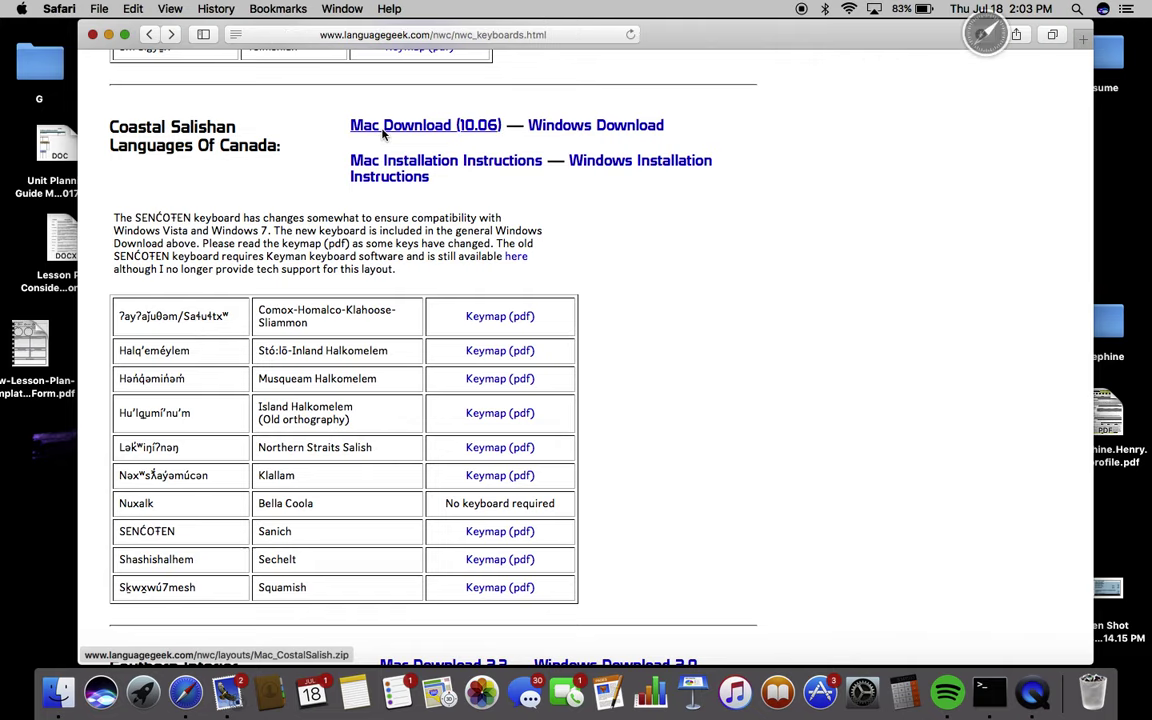
pyautogui.click(986, 38)
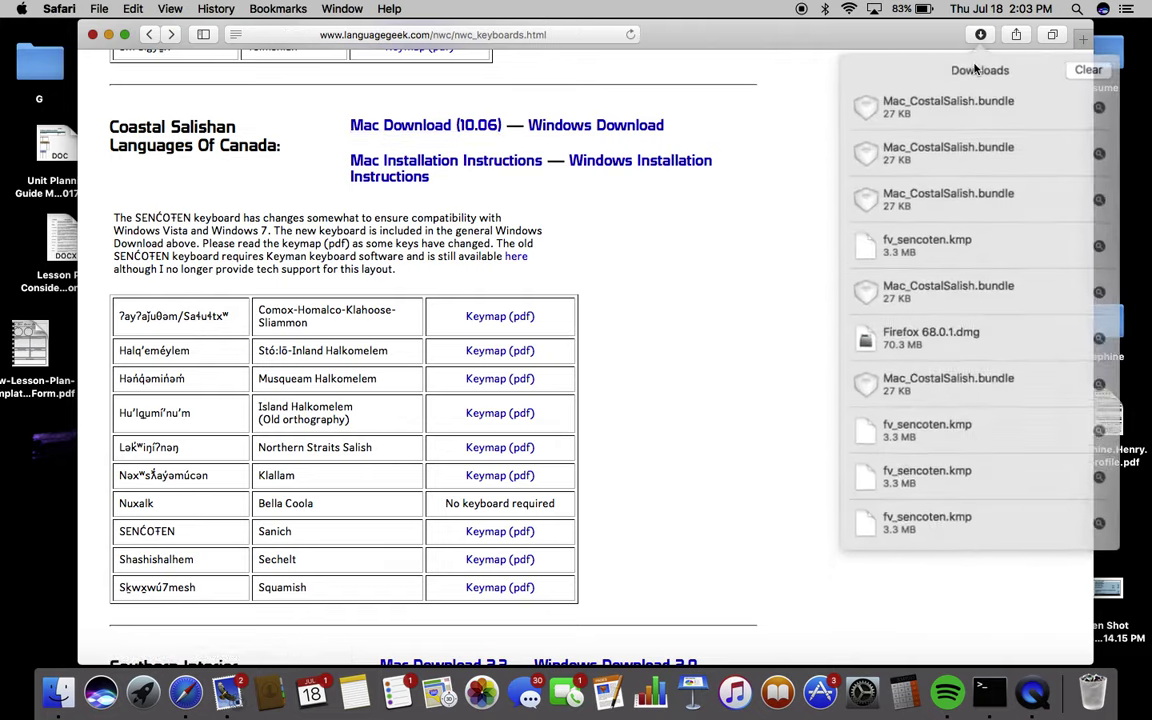
pyautogui.click(834, 147)
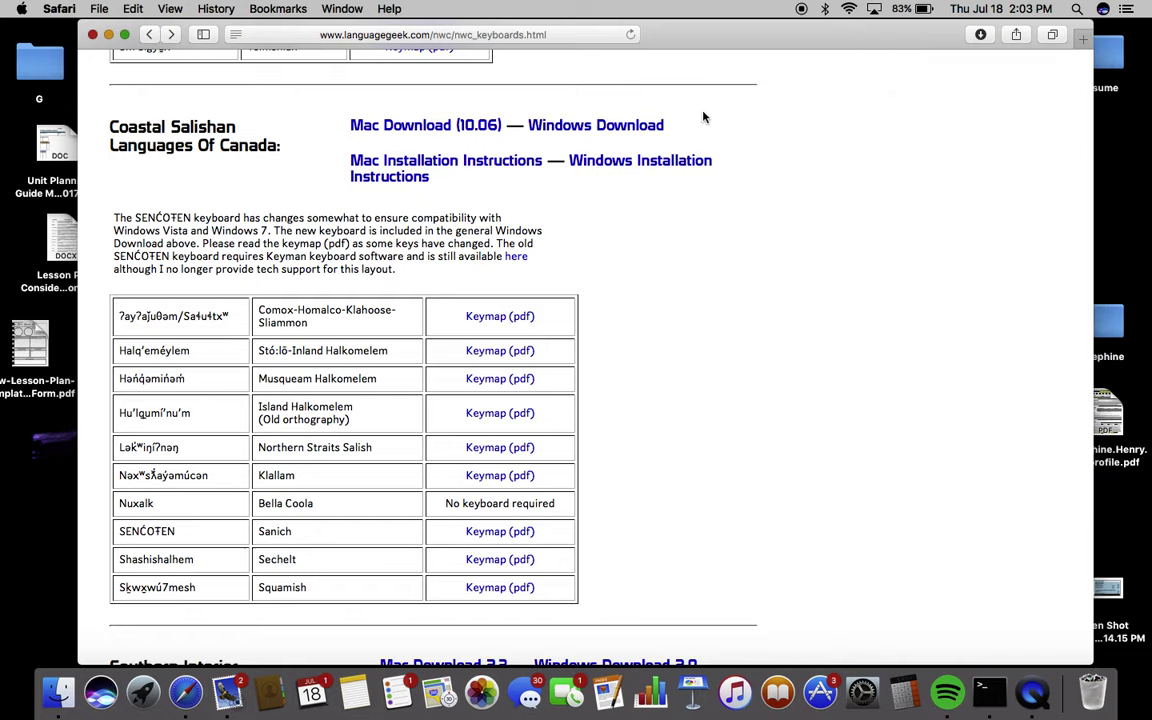
pyautogui.click(108, 34)
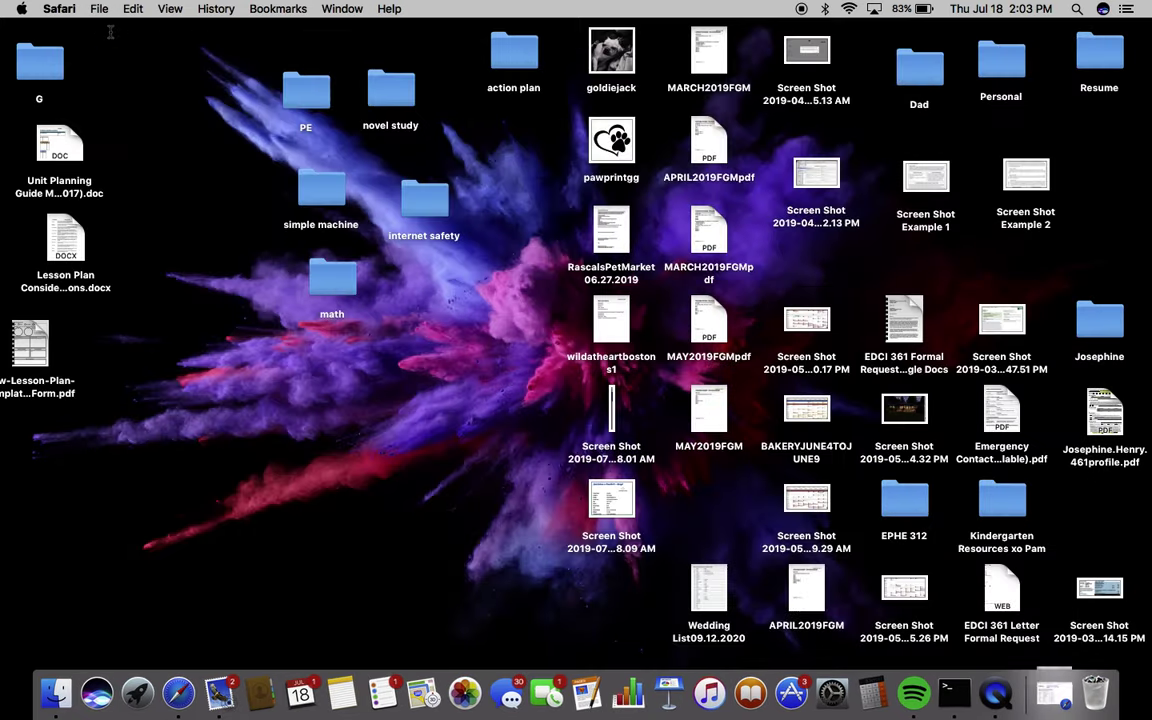
# - Open a Finder window at the Computer level and select Macintosh HD
pyautogui.click(58, 706)
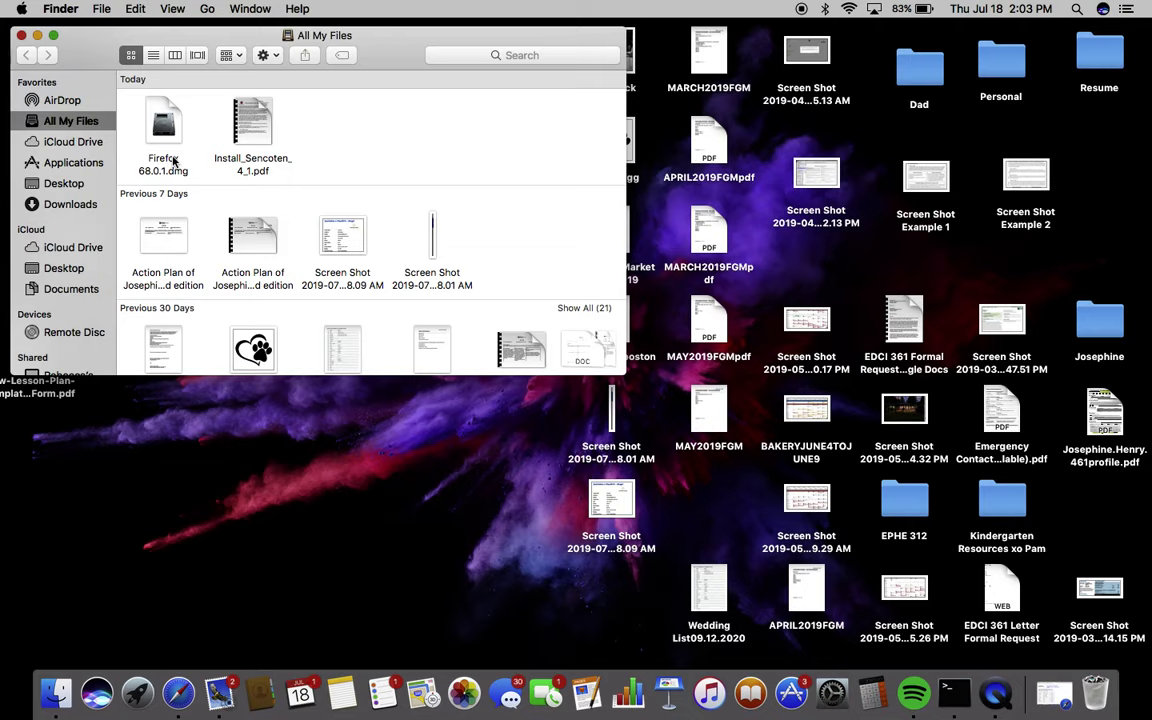
pyautogui.press('super+shift+c')
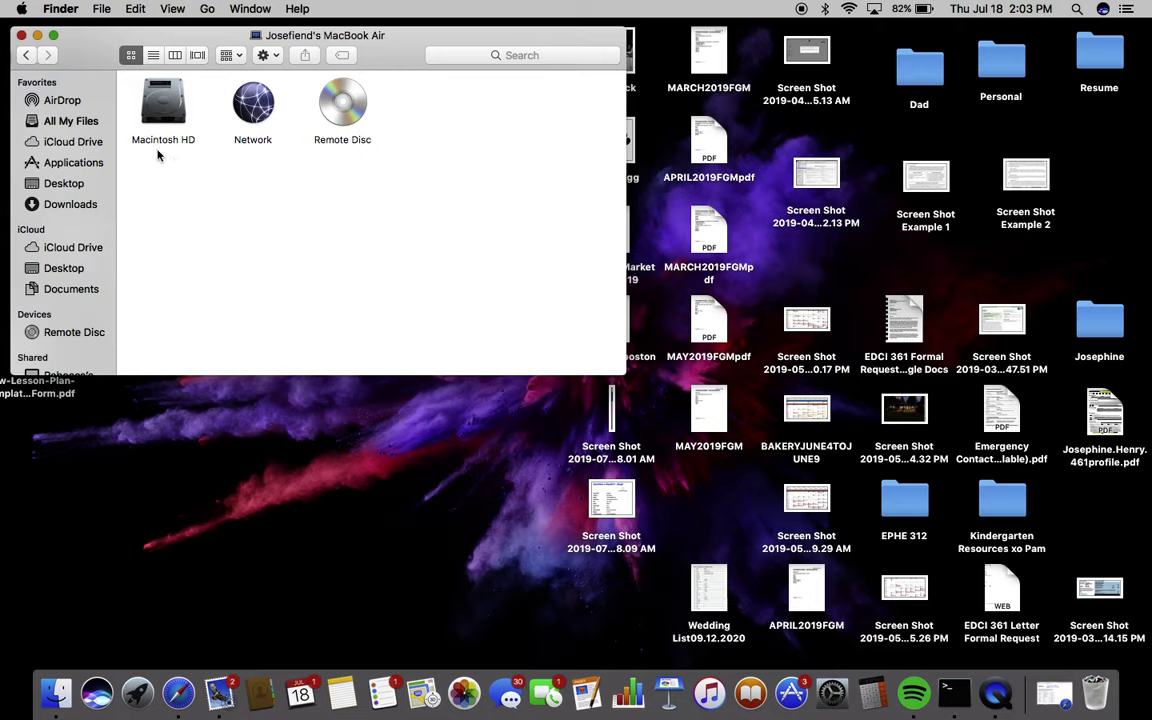
pyautogui.click(161, 121)
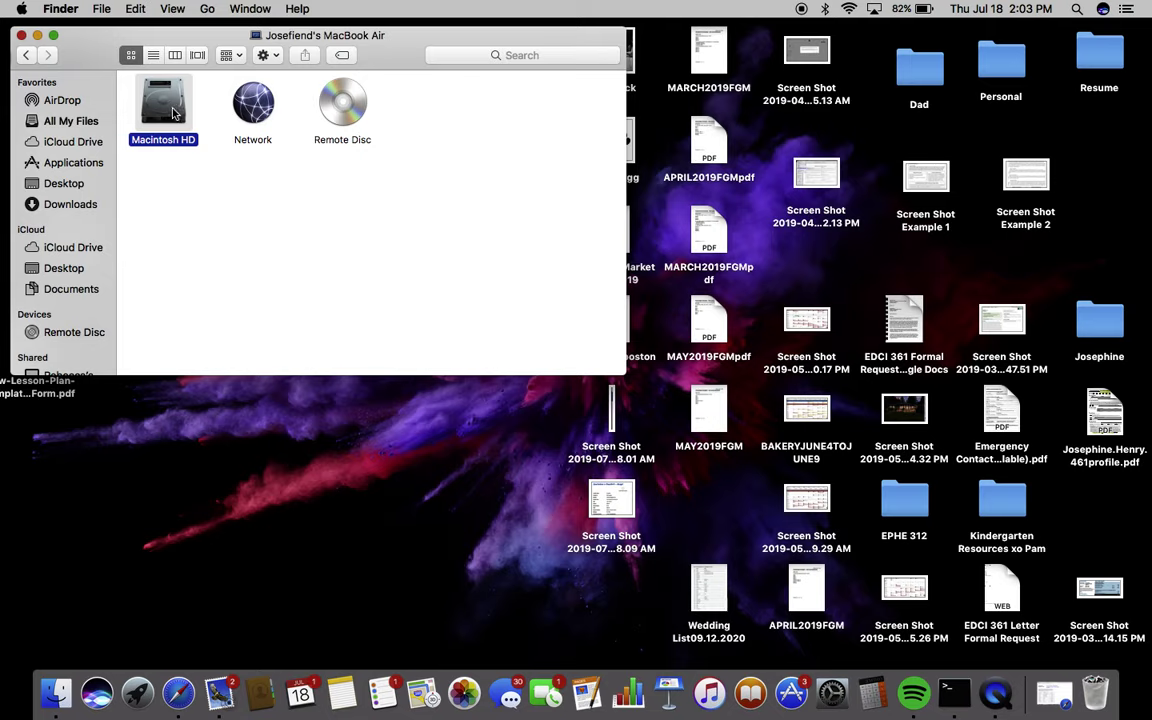
# - Open Macintosh HD and then its Library folder
pyautogui.doubleClick(172, 113)
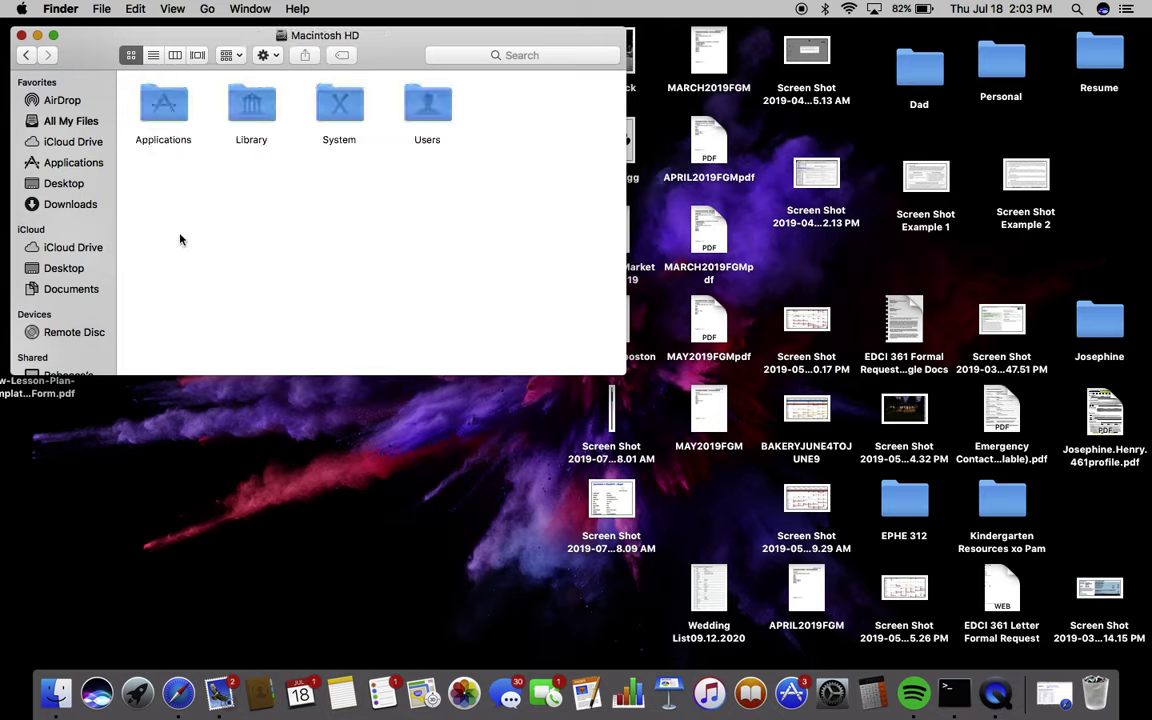
pyautogui.doubleClick(253, 109)
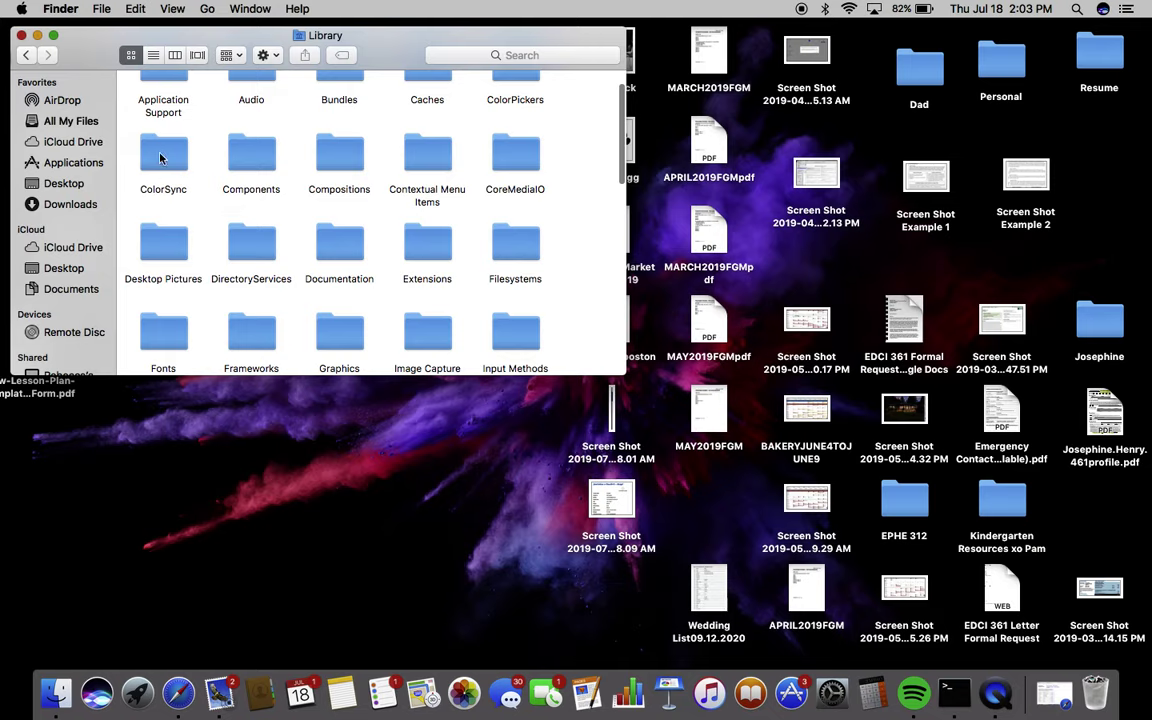
pyautogui.scroll(1, 337, 195)
pyautogui.scroll(-5, 337, 195)
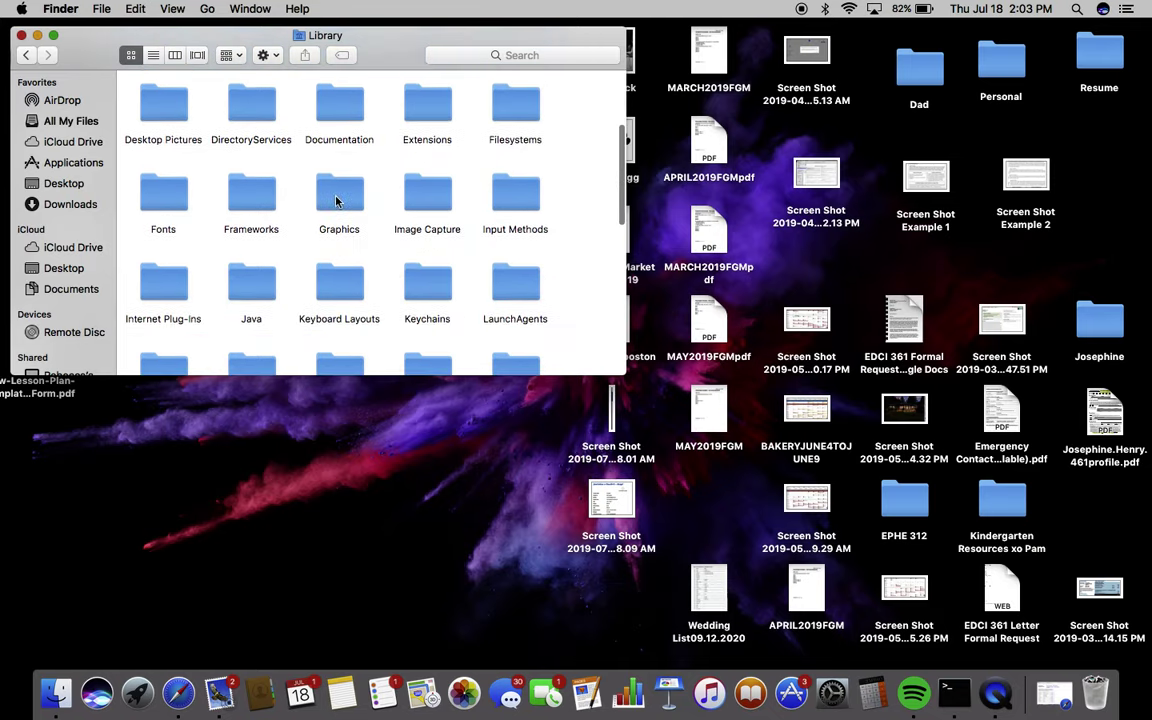
pyautogui.scroll(-3, 337, 200)
pyautogui.scroll(2, 337, 200)
pyautogui.scroll(5, 337, 198)
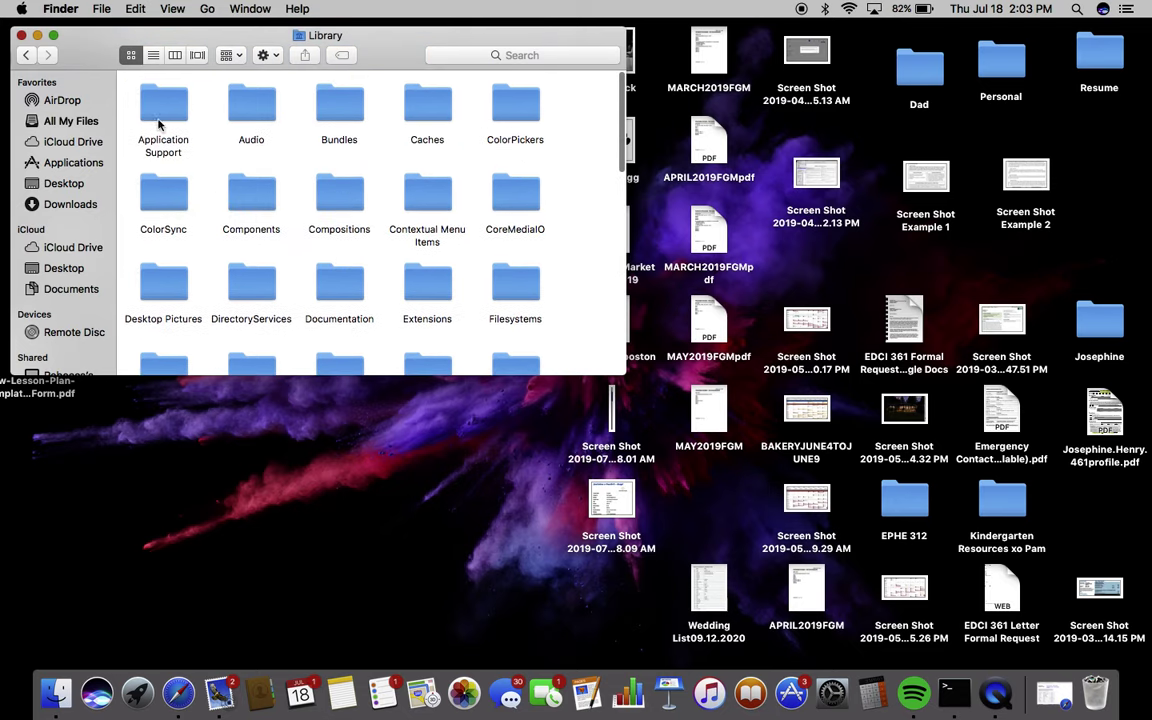
# - Show Library in list view sorted A to Z by name and open Keyboard Layouts
pyautogui.click(156, 58)
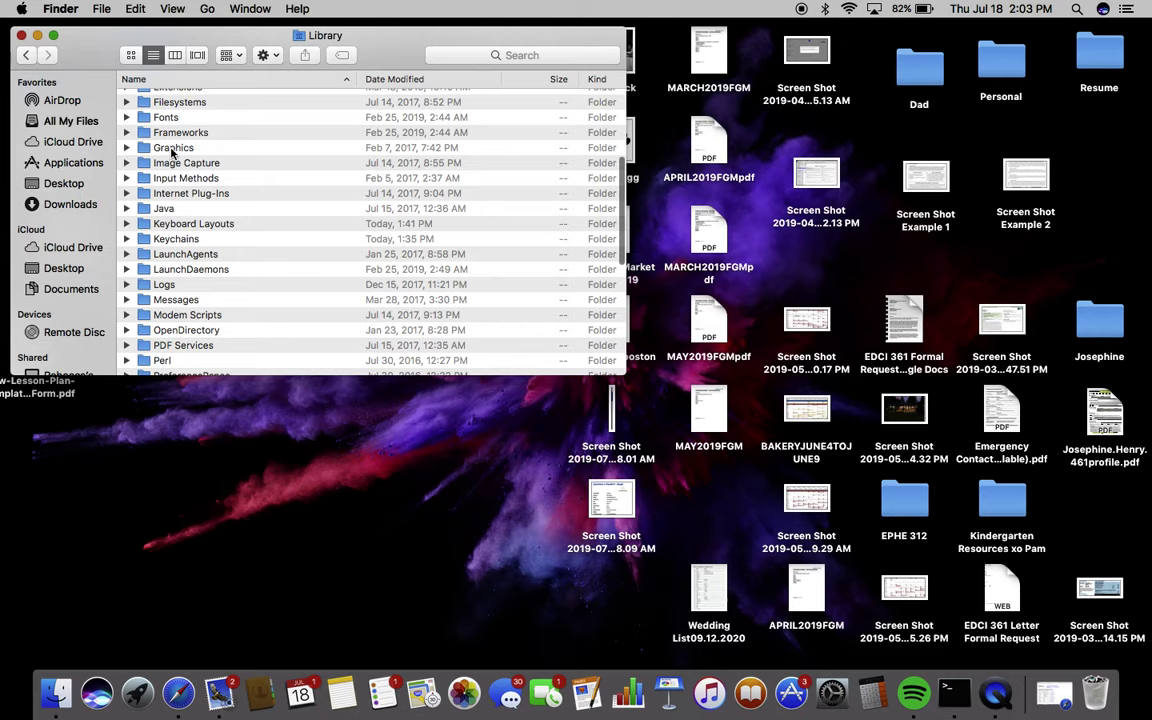
pyautogui.scroll(-2, 172, 195)
pyautogui.scroll(4, 186, 149)
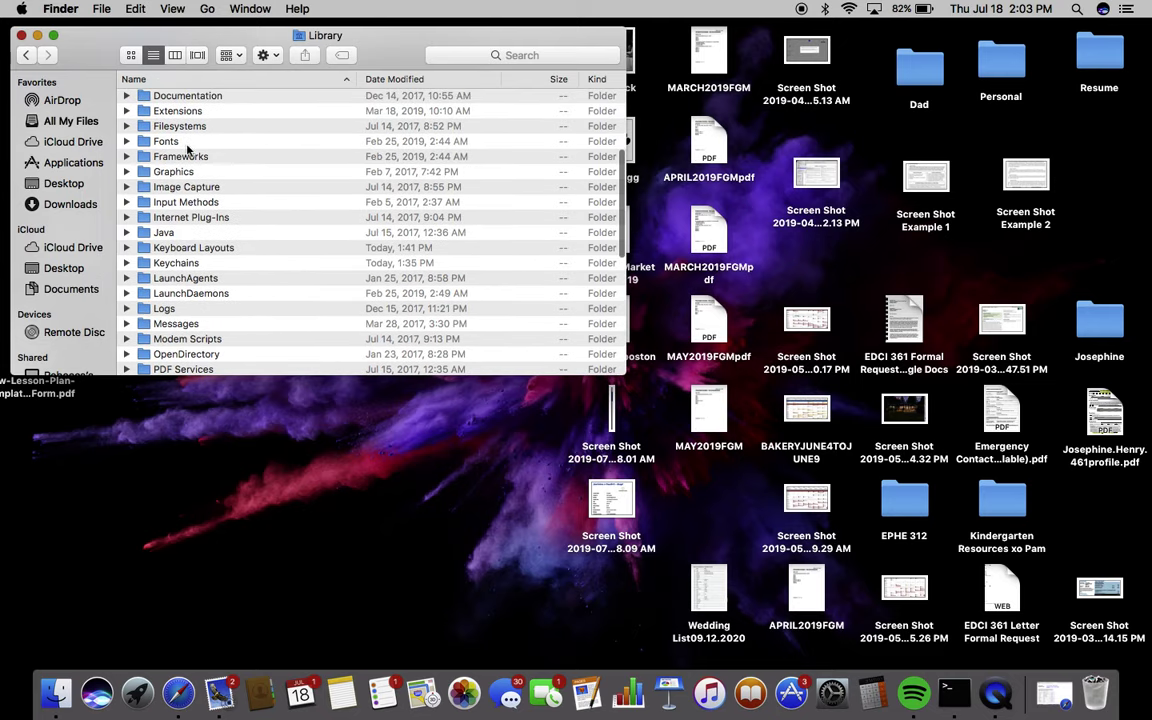
pyautogui.click(237, 80)
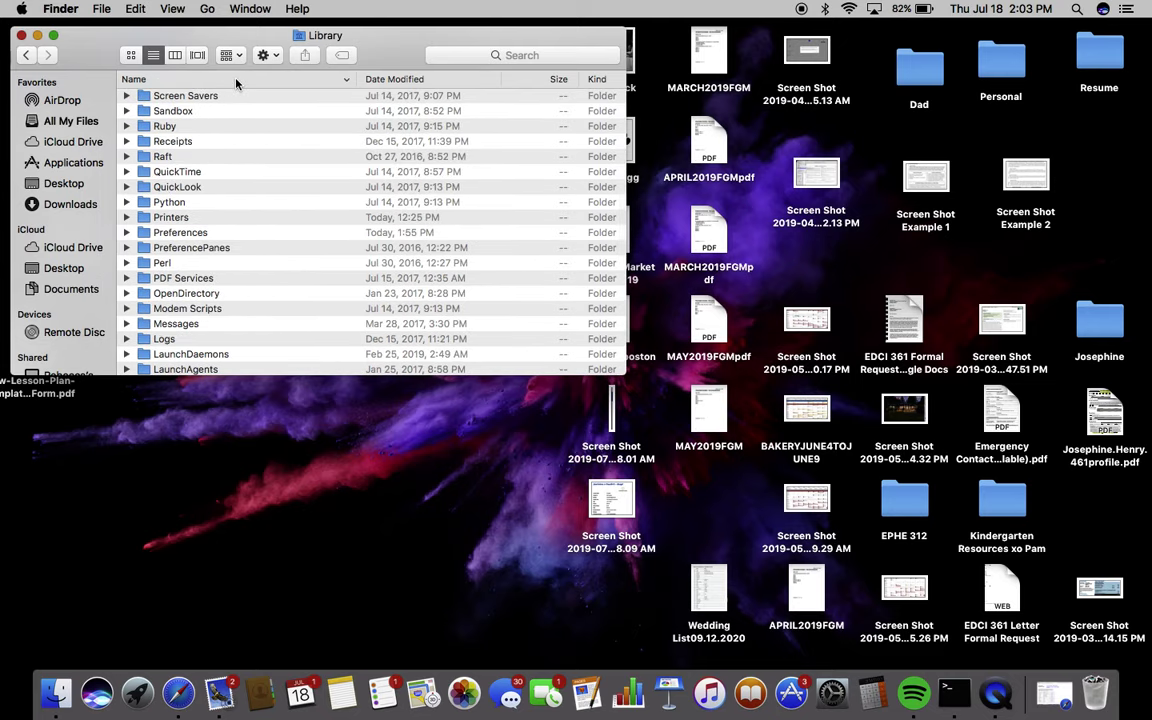
pyautogui.click(237, 80)
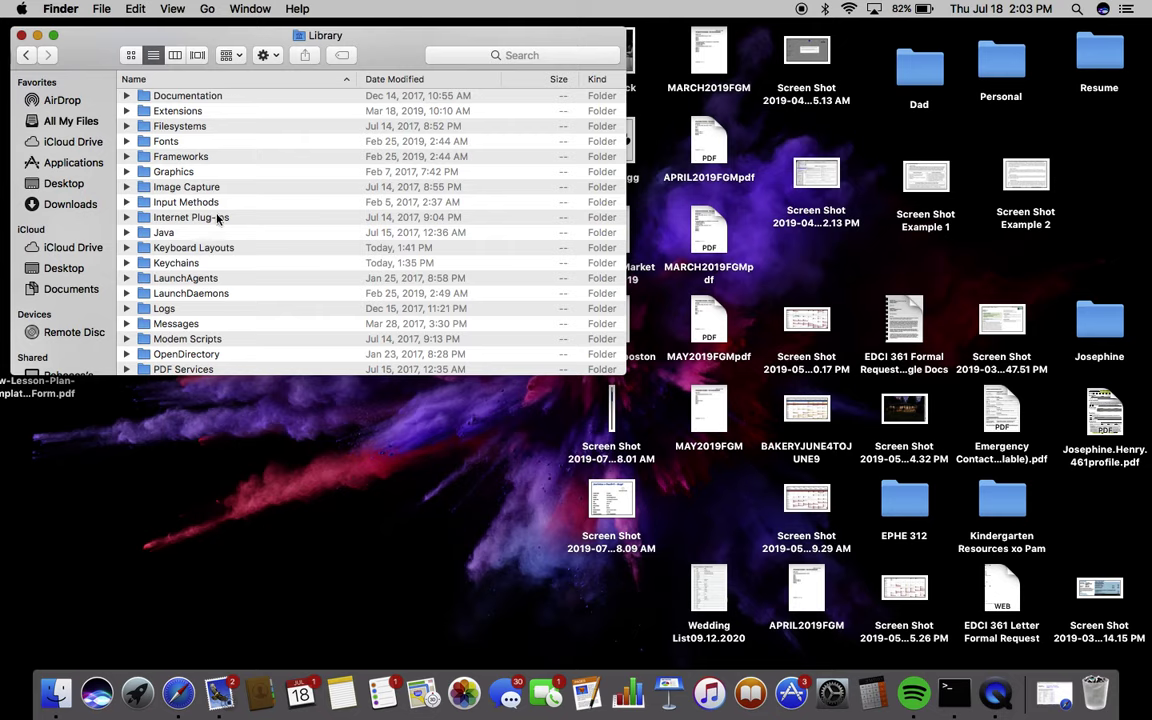
pyautogui.scroll(3, 217, 219)
pyautogui.scroll(-3, 217, 219)
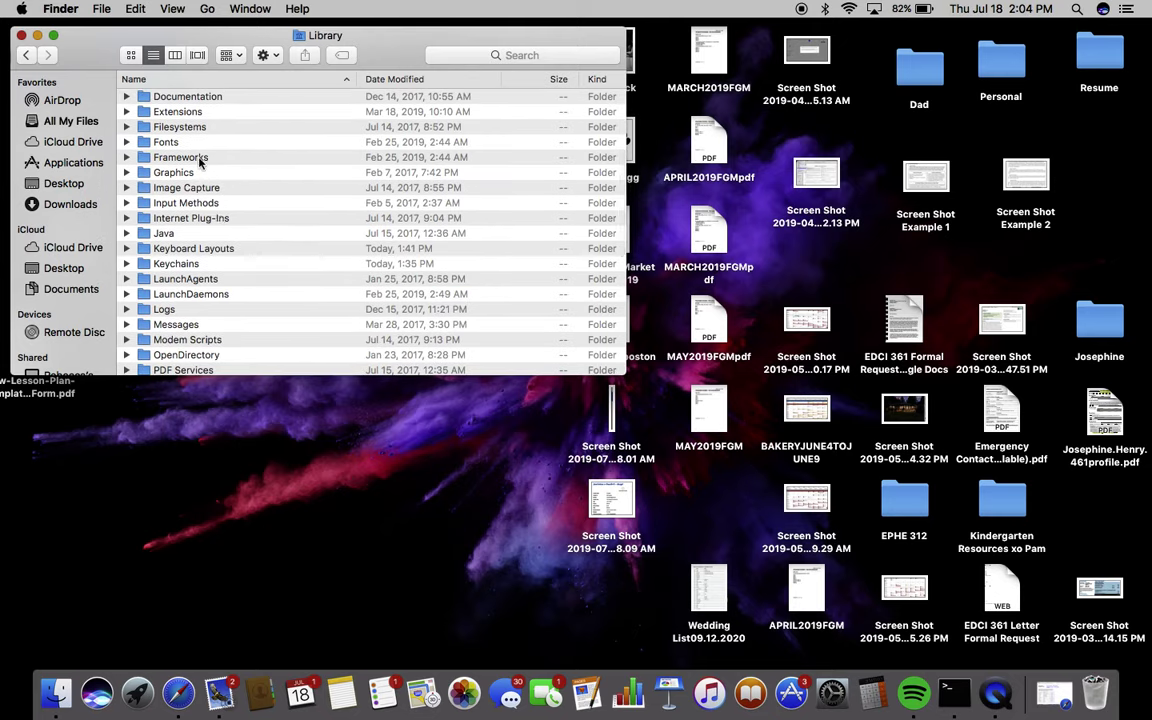
pyautogui.scroll(5, 191, 130)
pyautogui.scroll(1, 192, 125)
pyautogui.scroll(-4, 192, 125)
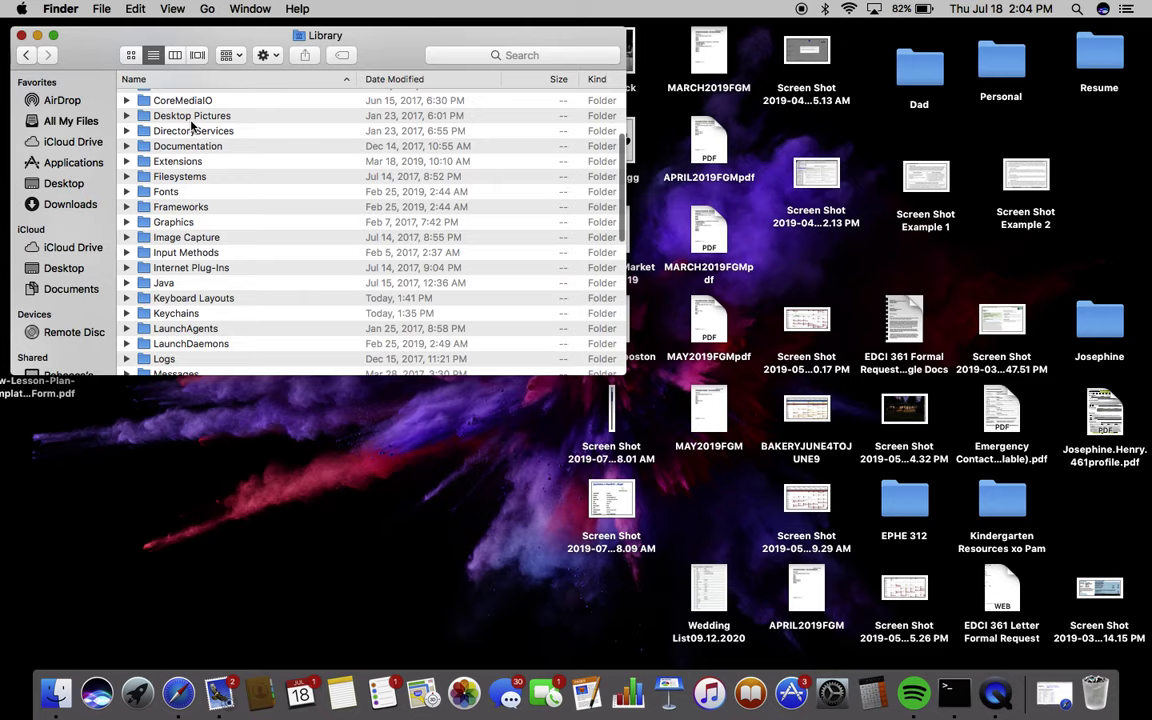
pyautogui.scroll(-2, 193, 126)
pyautogui.scroll(-2, 193, 126)
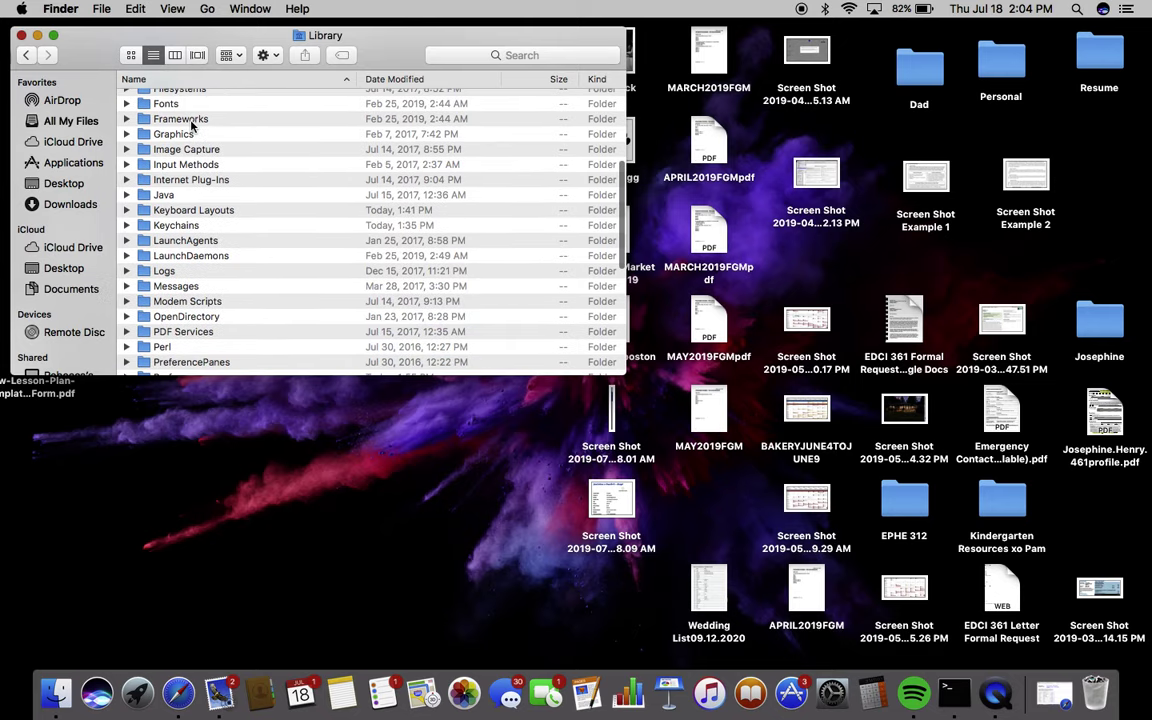
pyautogui.doubleClick(177, 214)
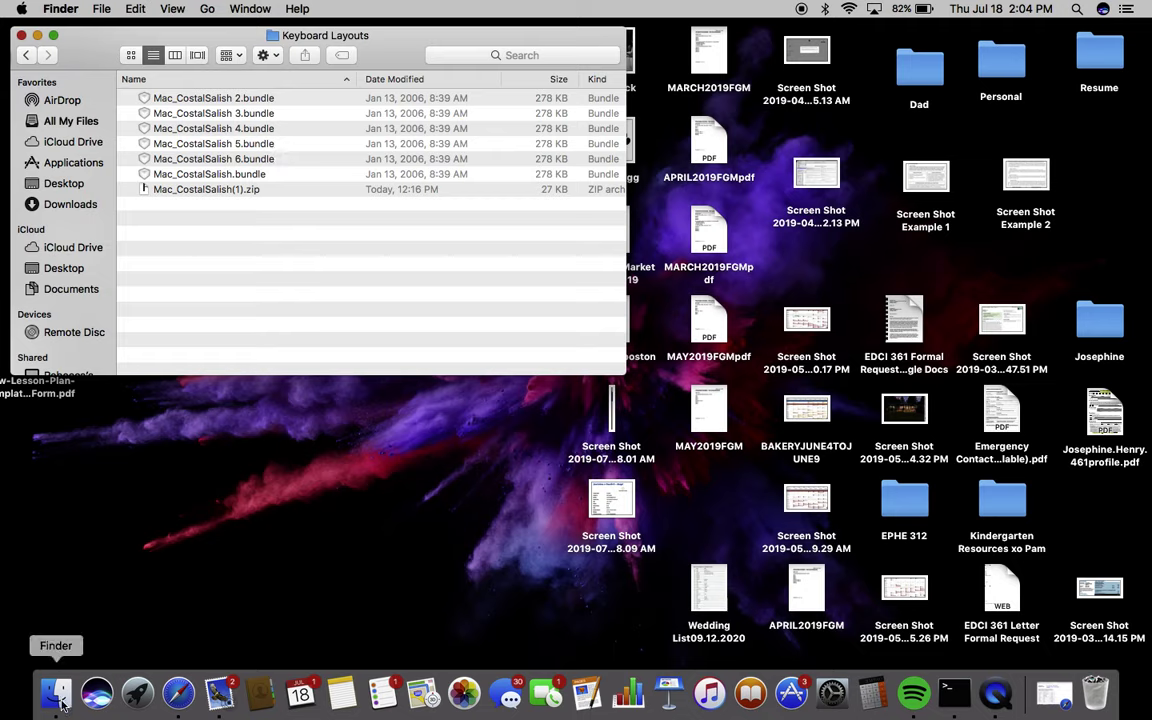
# - Place a second Finder window below the first, showing Downloads with Mac_CostalSalish.bundle
pyautogui.click(99, 10)
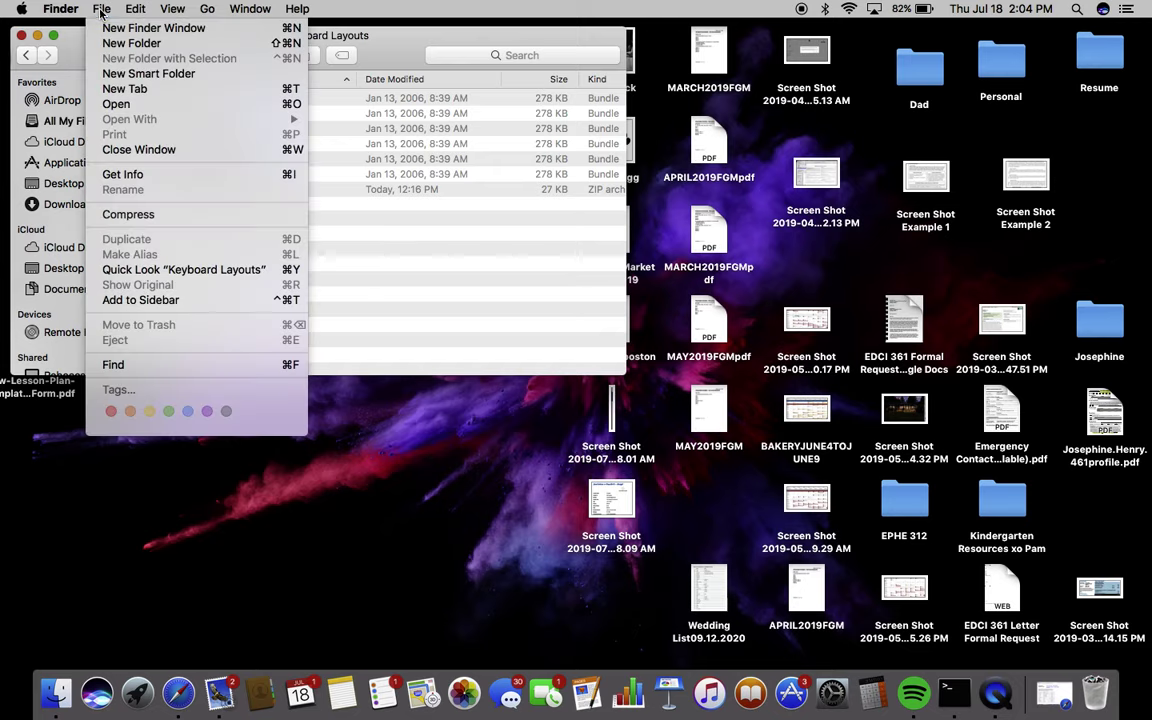
pyautogui.click(110, 29)
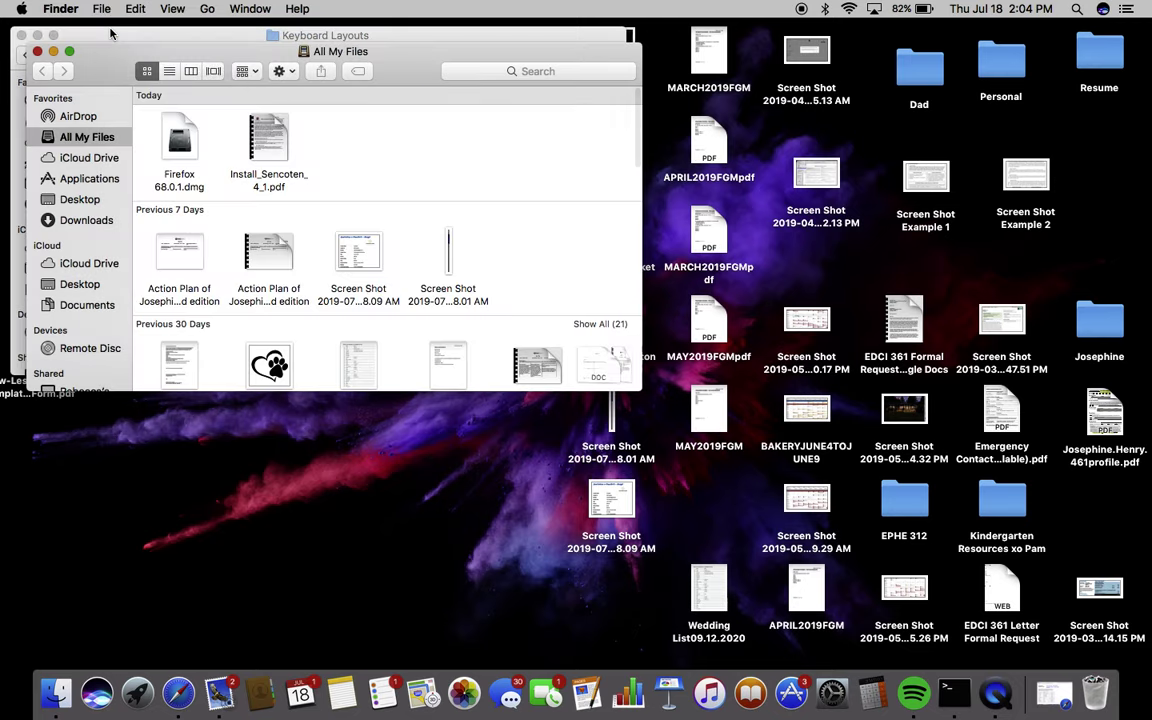
pyautogui.moveTo(104, 47)
pyautogui.mouseDown()
pyautogui.moveTo(148, 126)
pyautogui.moveTo(347, 263)
pyautogui.moveTo(109, 305)
pyautogui.mouseUp()
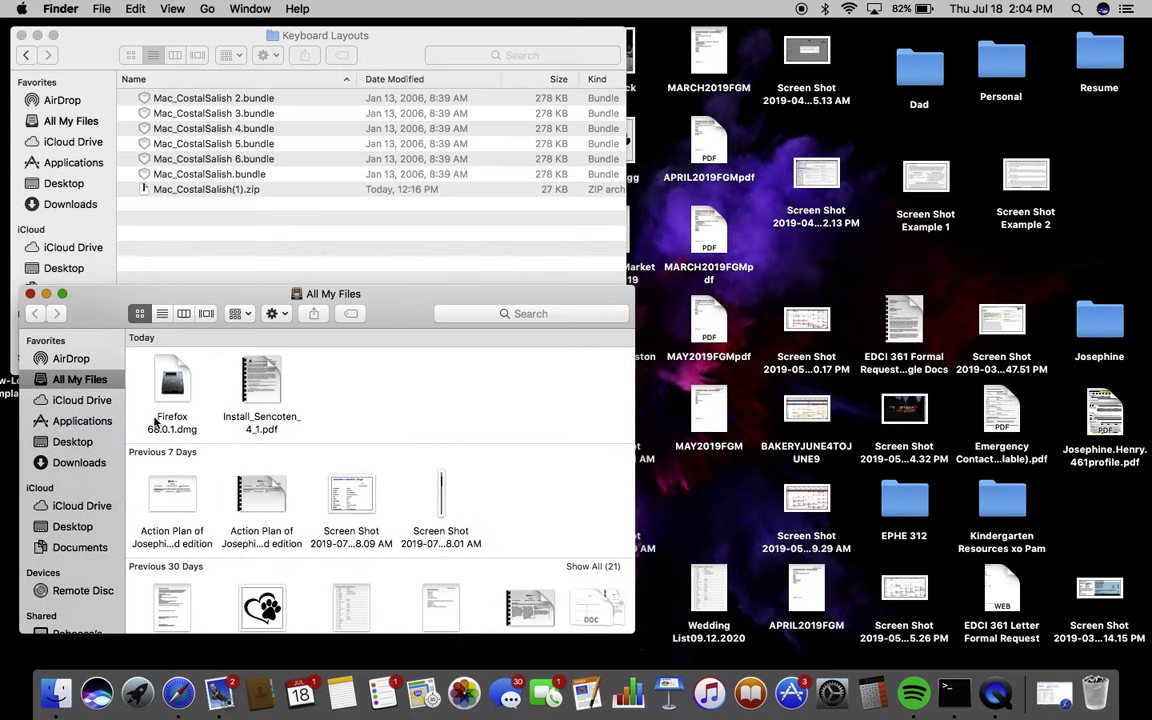
pyautogui.click(91, 463)
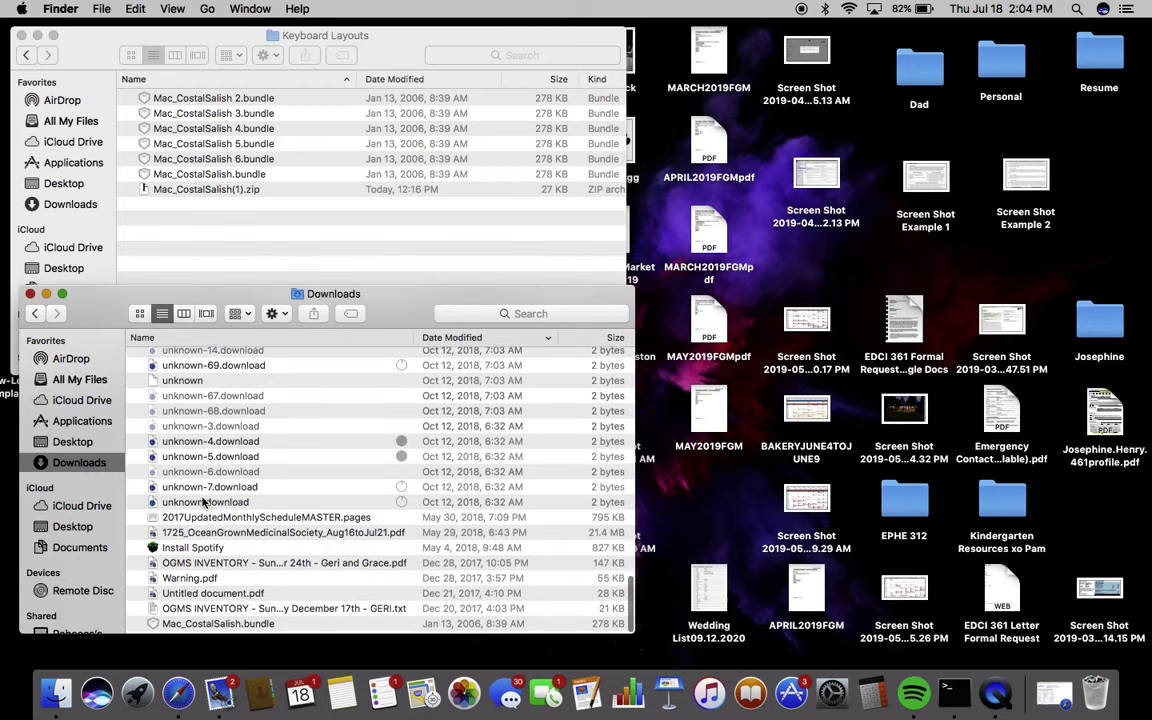
pyautogui.scroll(-1, 203, 503)
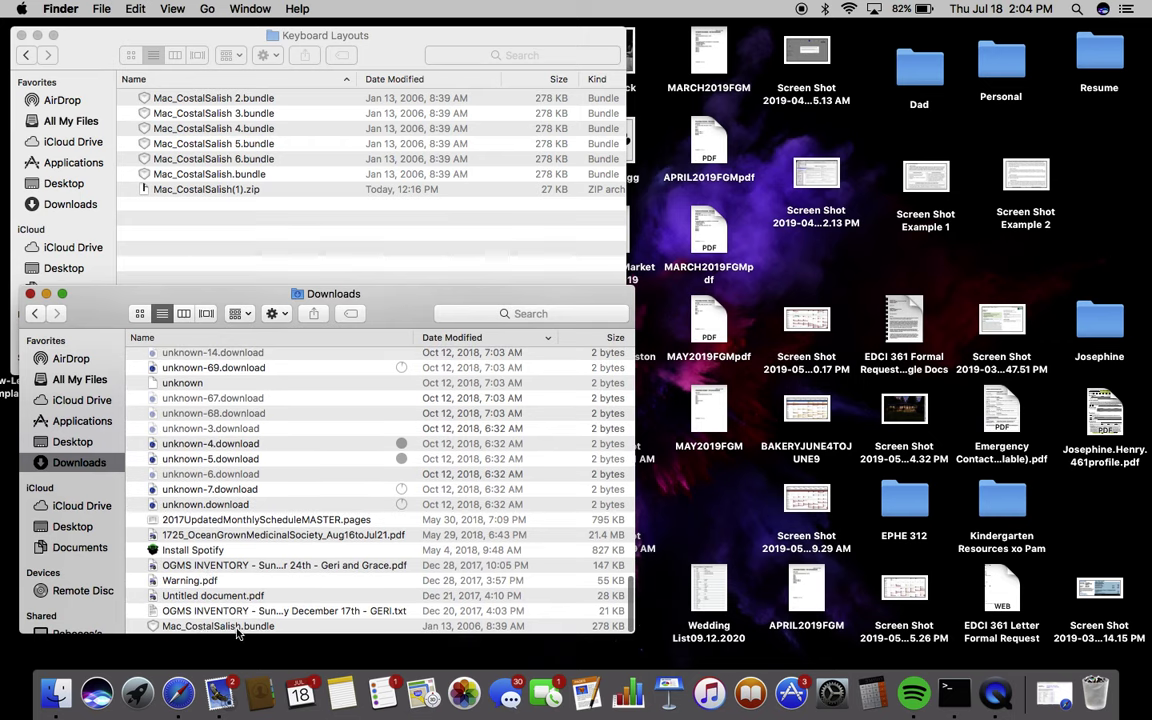
# - Move Mac_CostalSalish.bundle into Keyboard Layouts with admin authentication, keeping both copies
pyautogui.moveTo(236, 628); pyautogui.dragTo(245, 480)
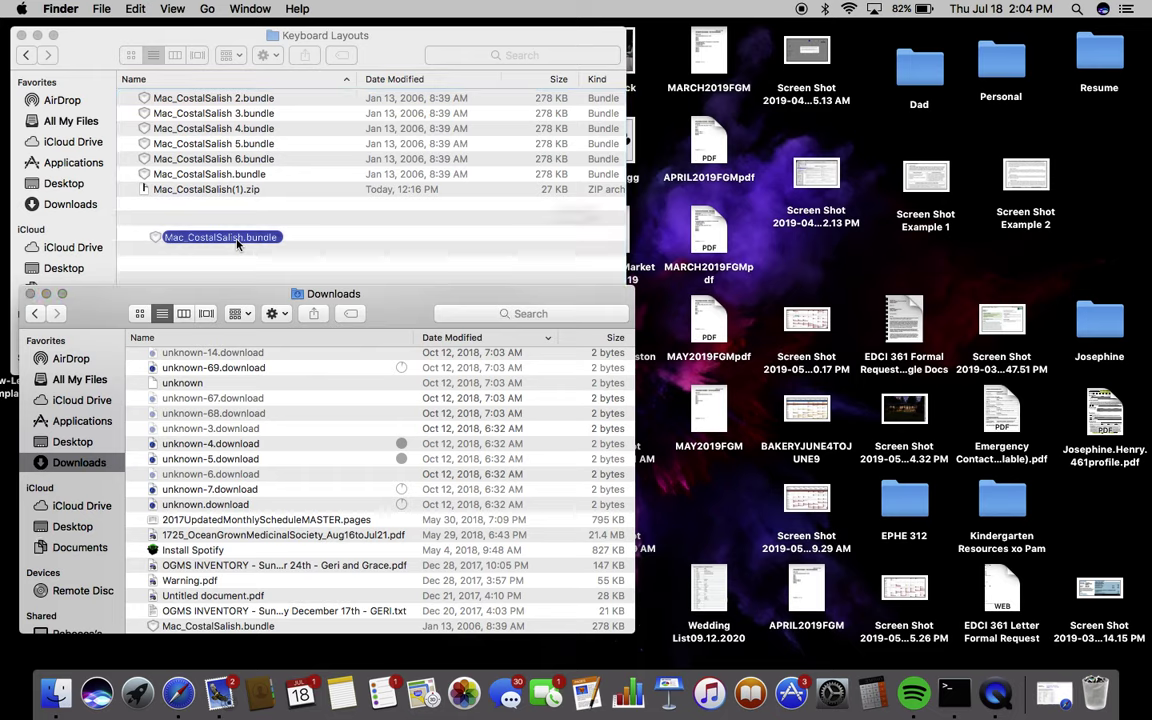
pyautogui.moveTo(245, 480); pyautogui.dragTo(237, 243)
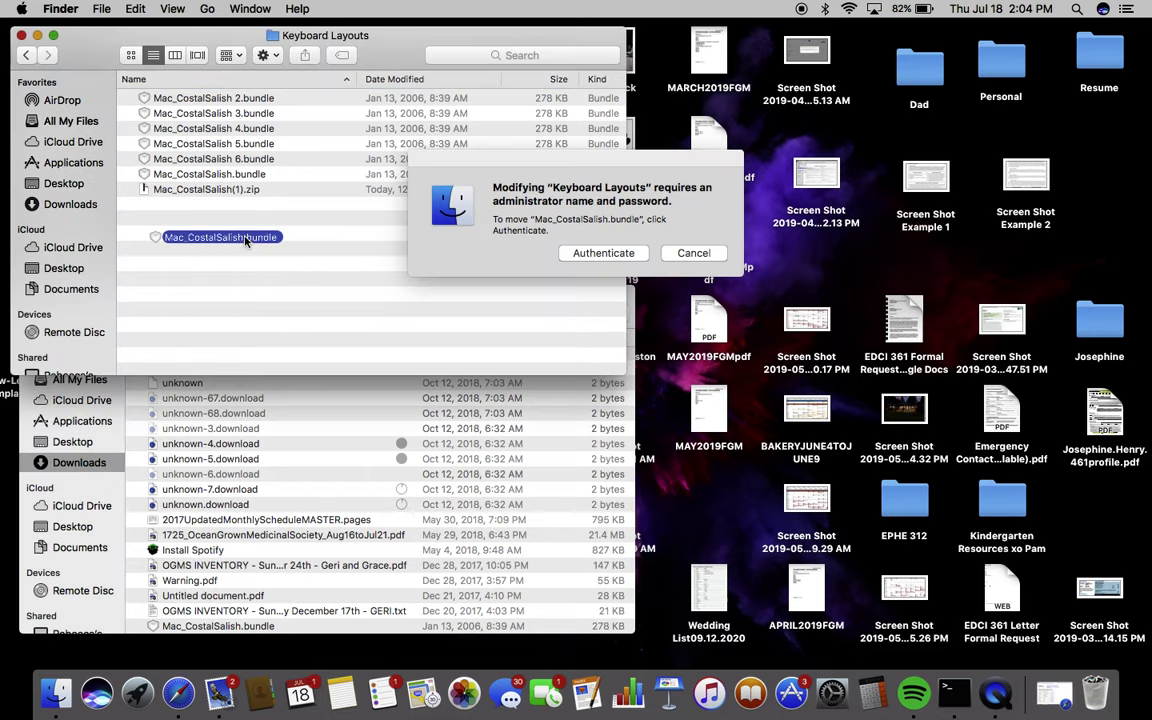
pyautogui.click(600, 253)
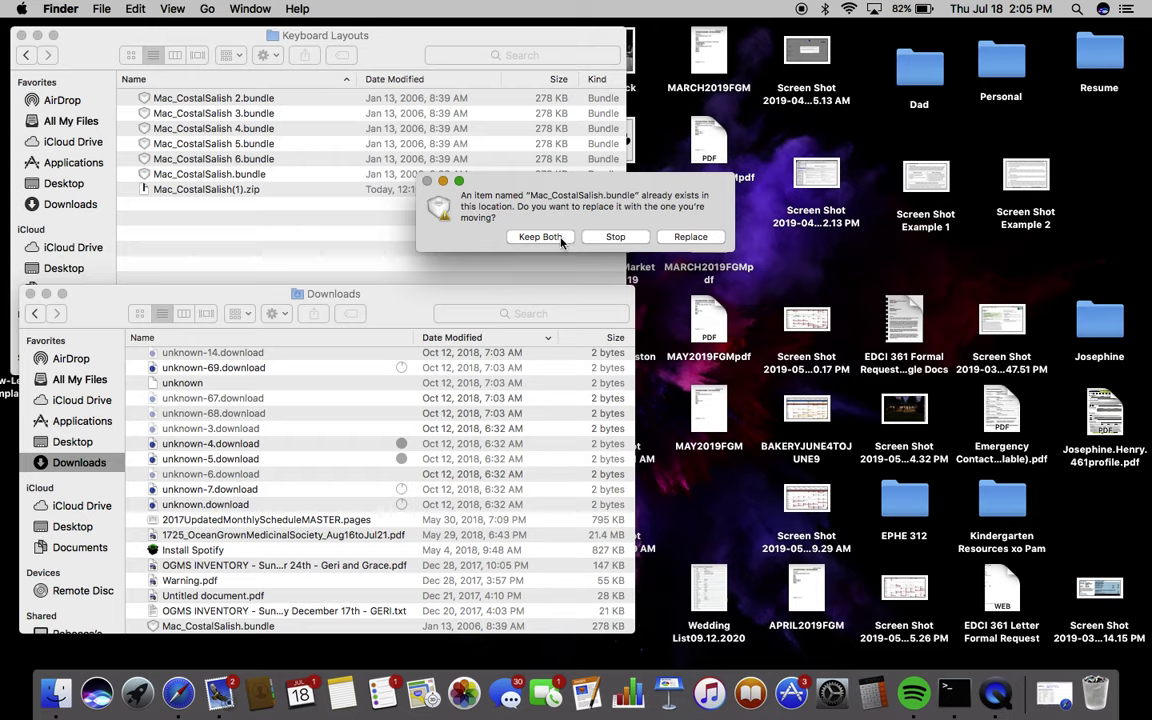
pyautogui.click(559, 238)
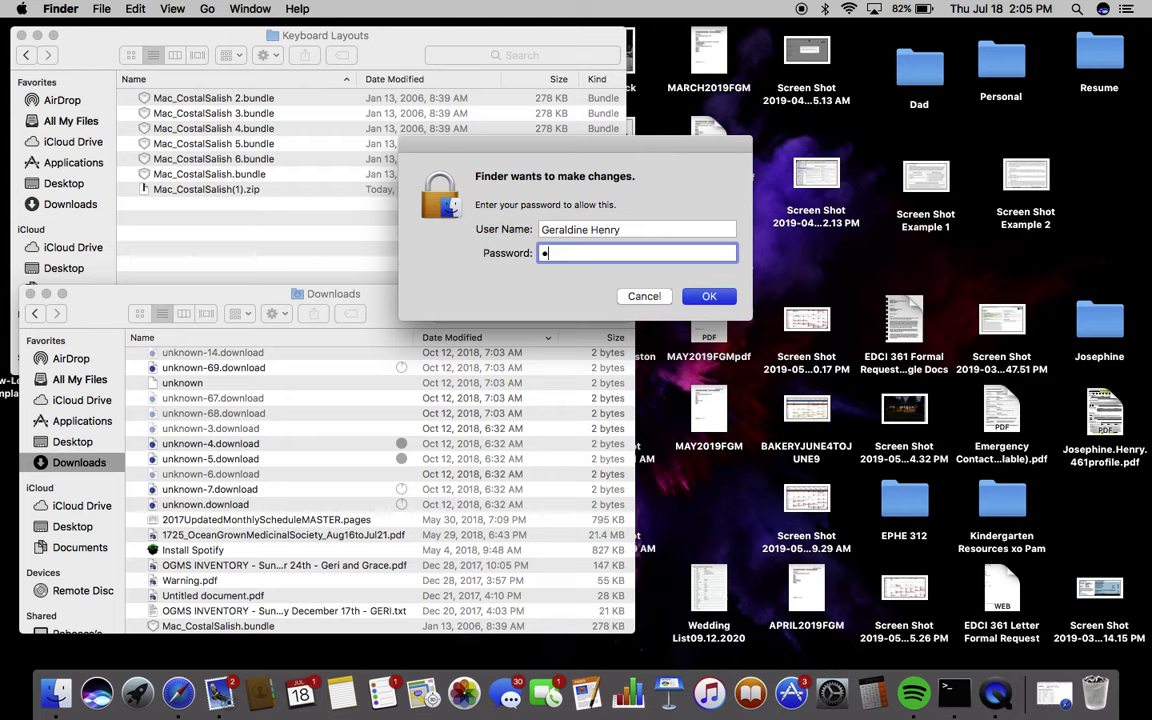
pyautogui.press('Return')
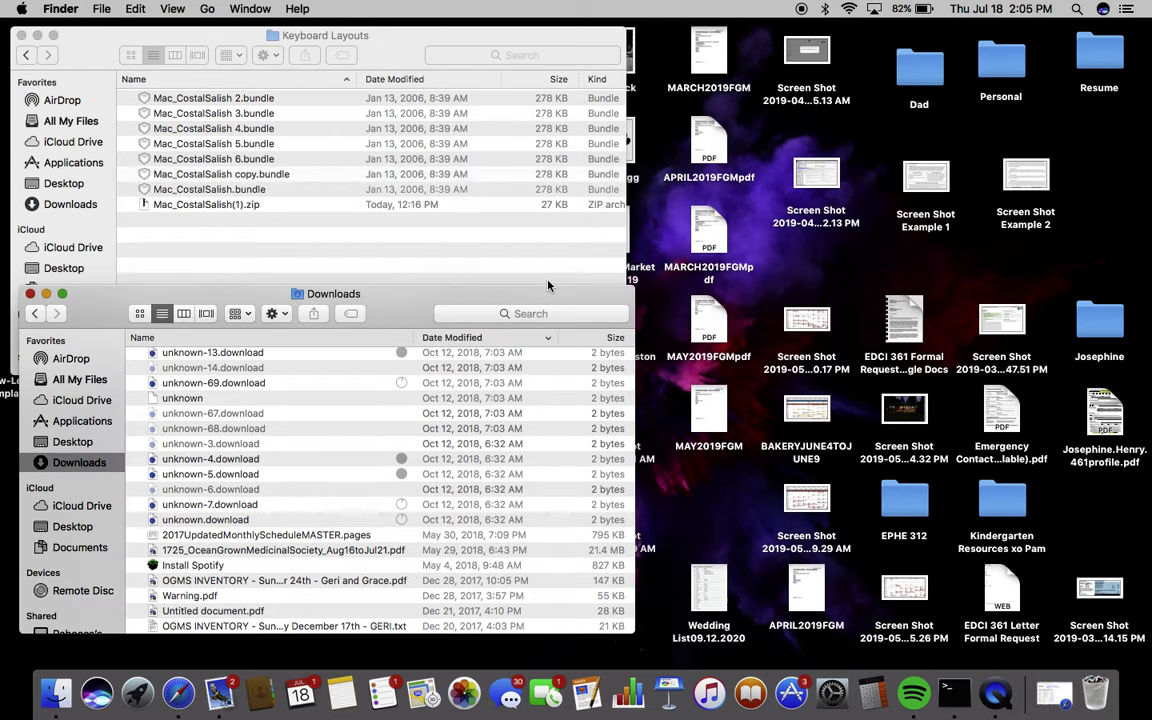
# - Close both Finder windows and open Keyboard > Input Sources in System Preferences
pyautogui.press('super+w')
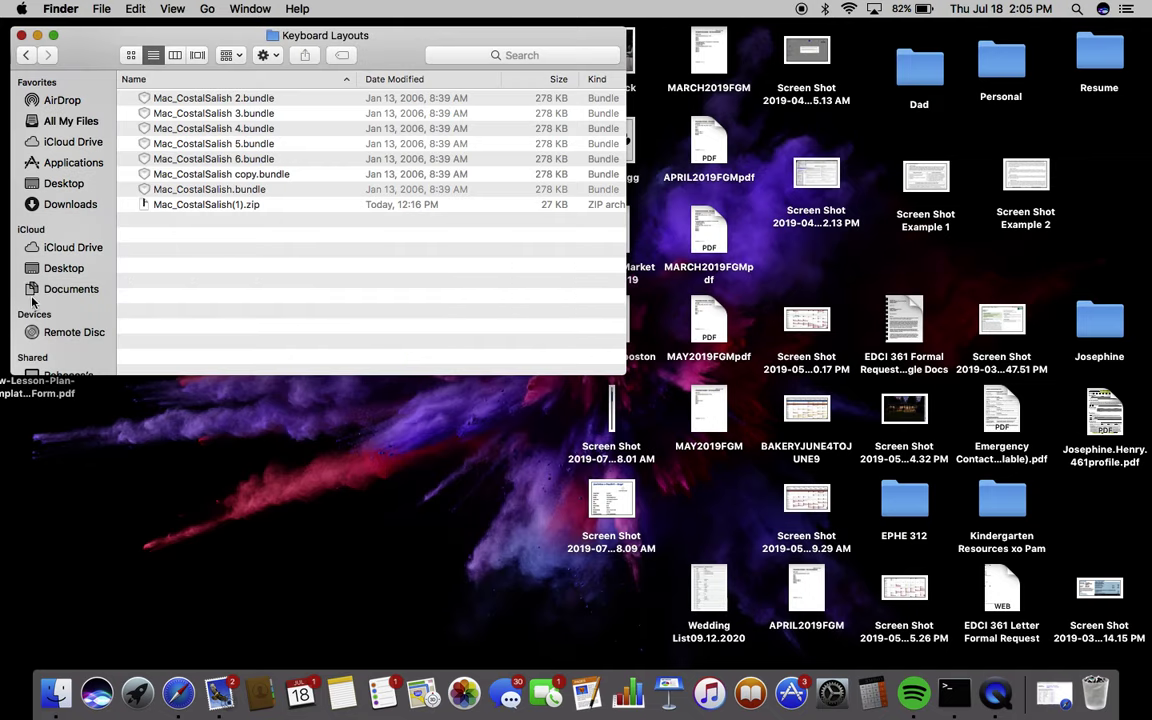
pyautogui.click(21, 37)
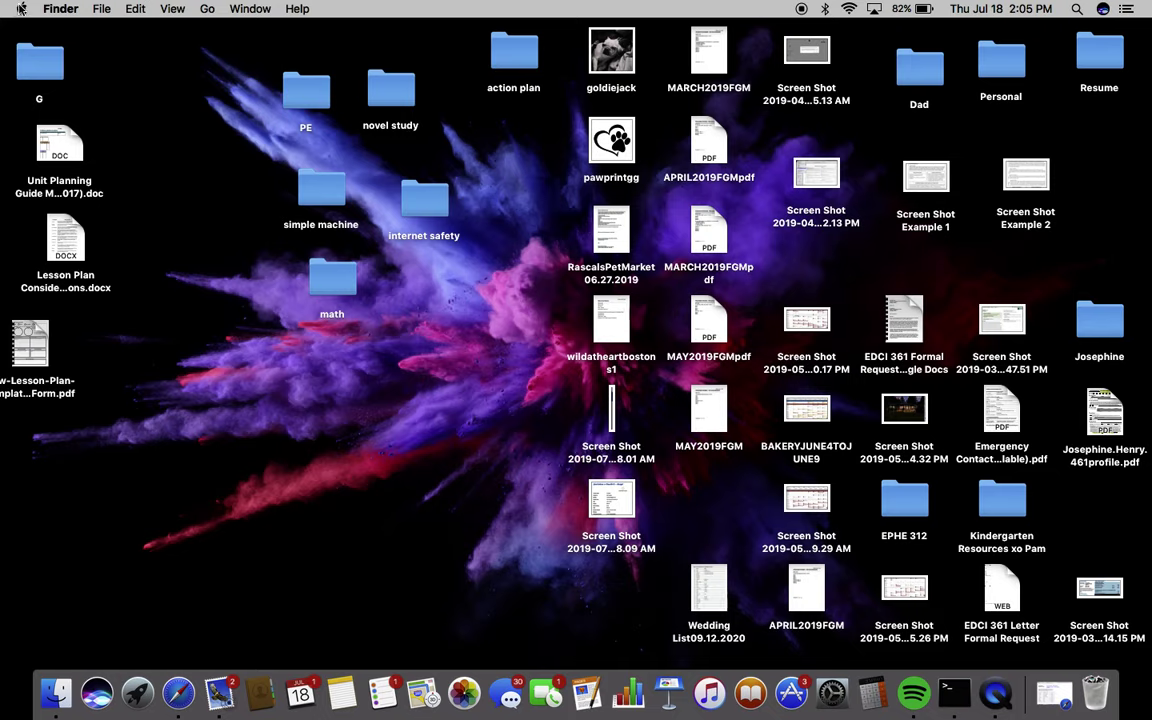
pyautogui.click(22, 10)
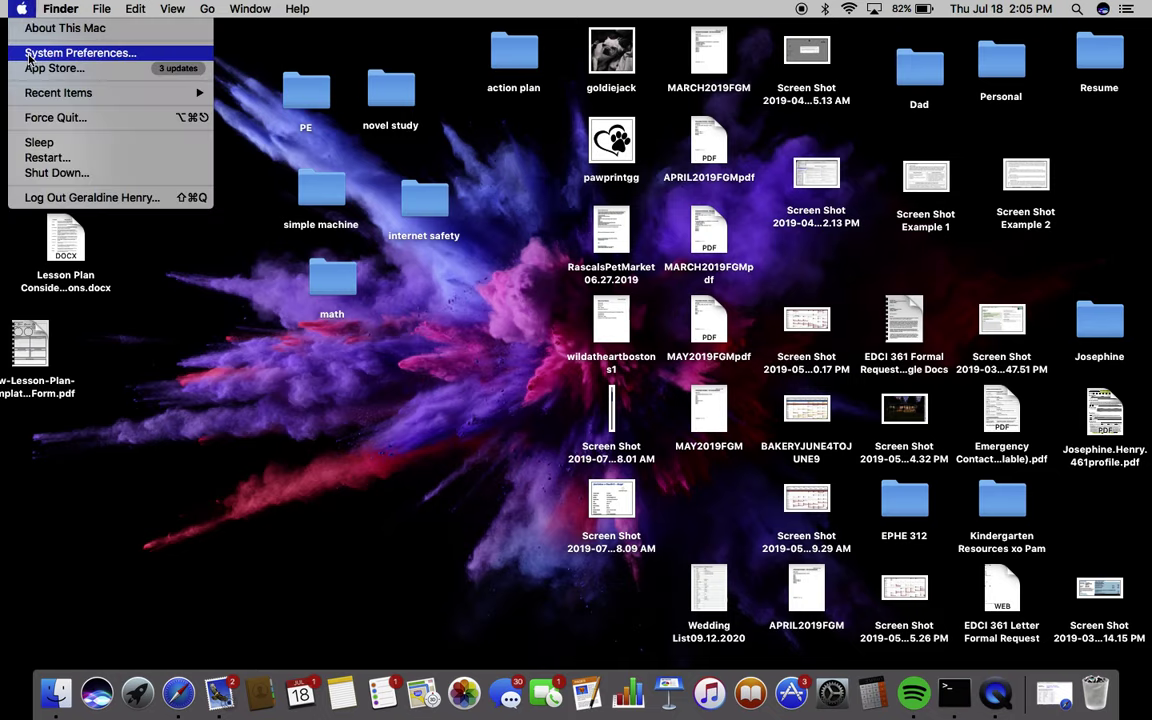
pyautogui.click(80, 52)
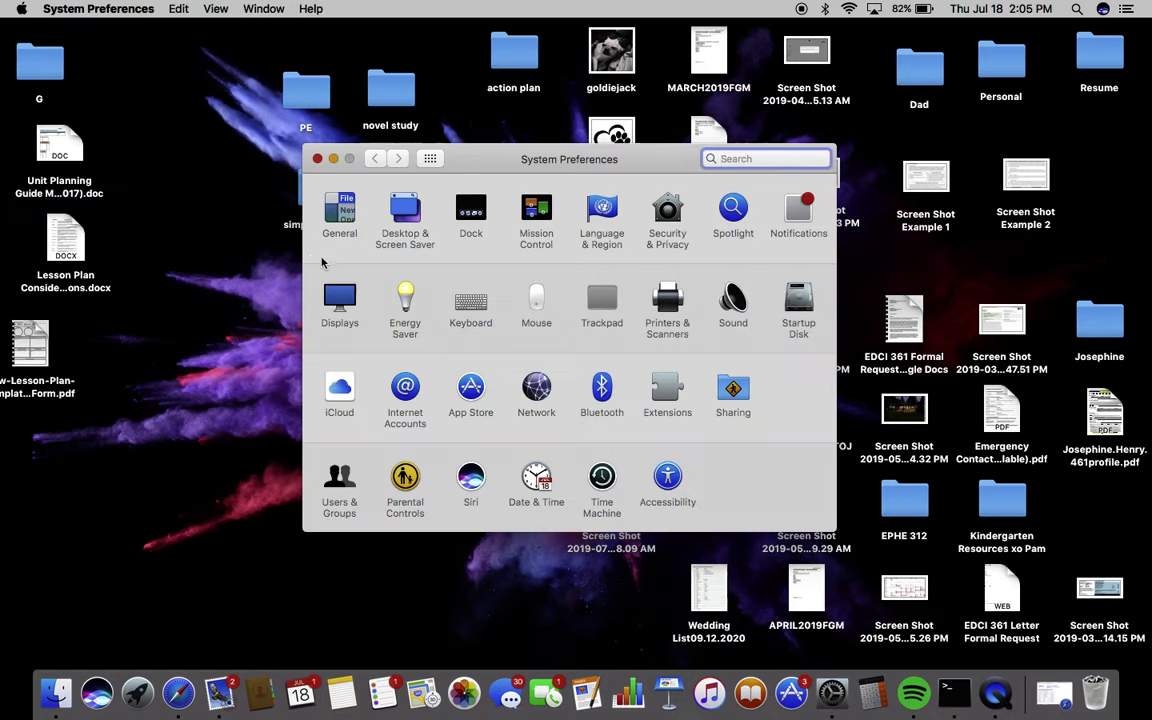
pyautogui.click(485, 315)
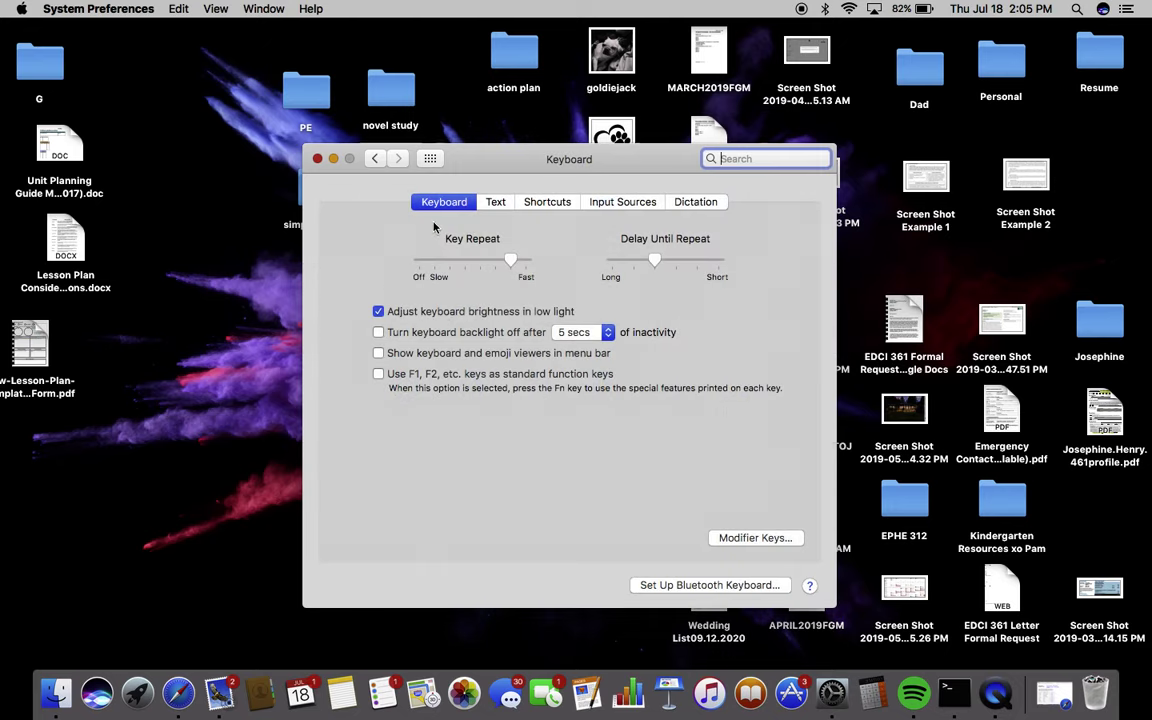
pyautogui.click(635, 206)
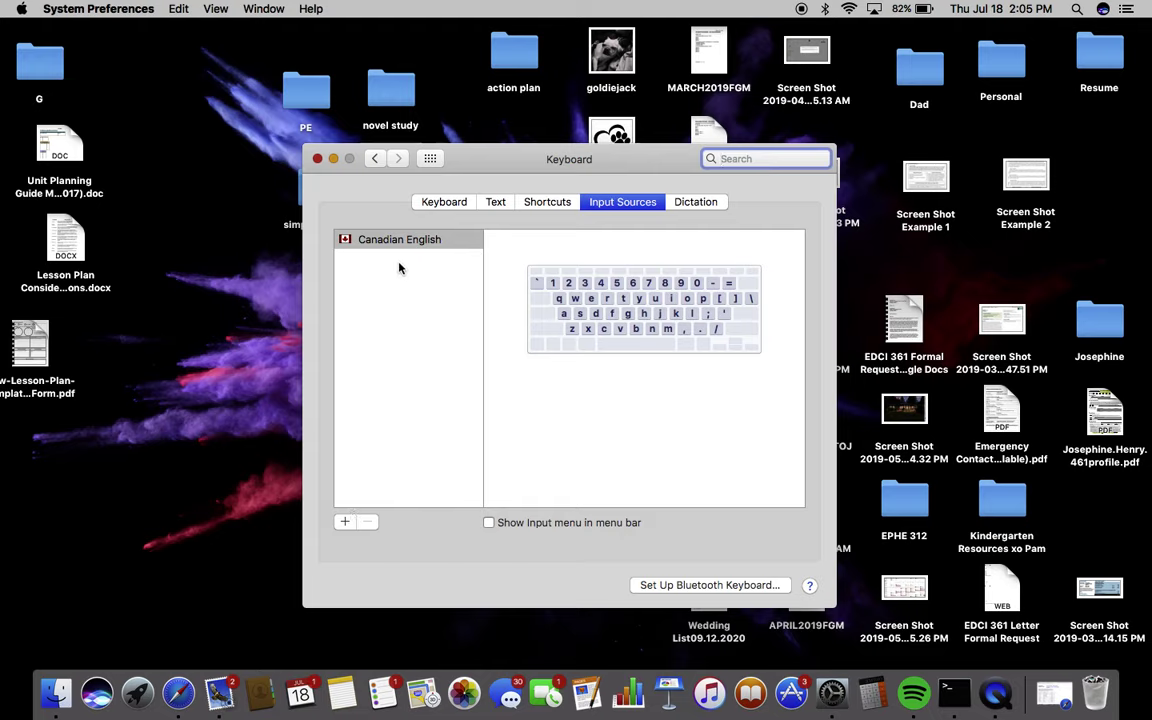
# - Add the SENĆOŦEN layout from the Others language list as a new input source
pyautogui.click(344, 523)
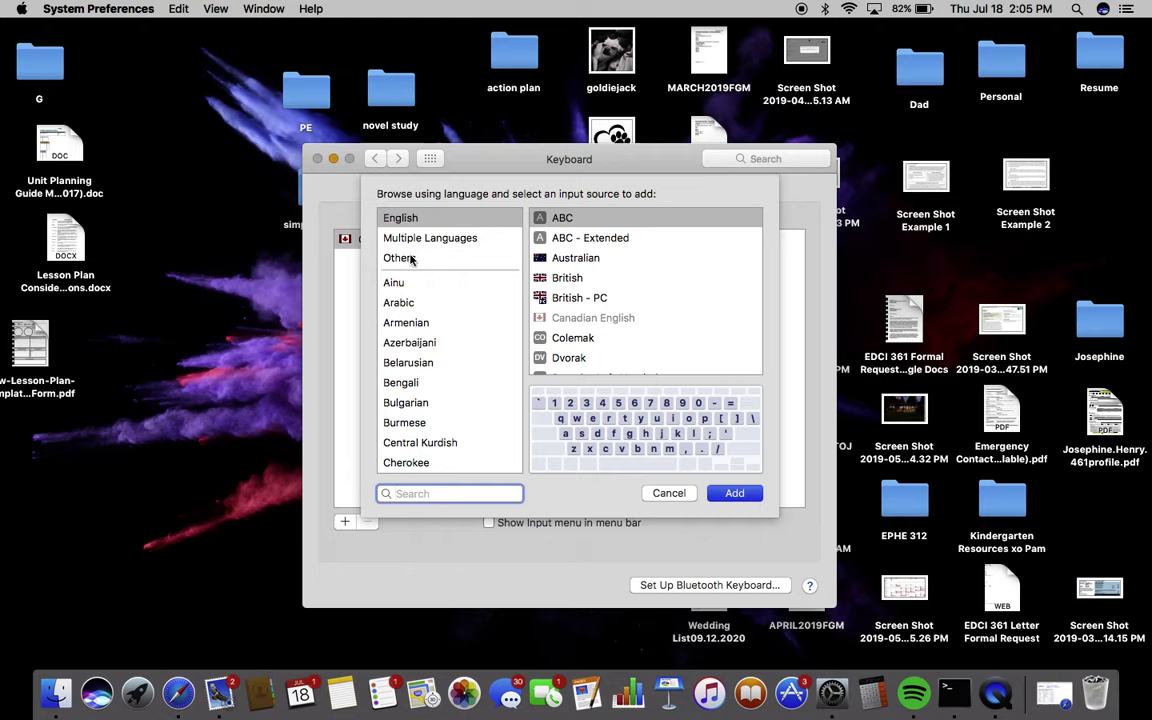
pyautogui.click(405, 258)
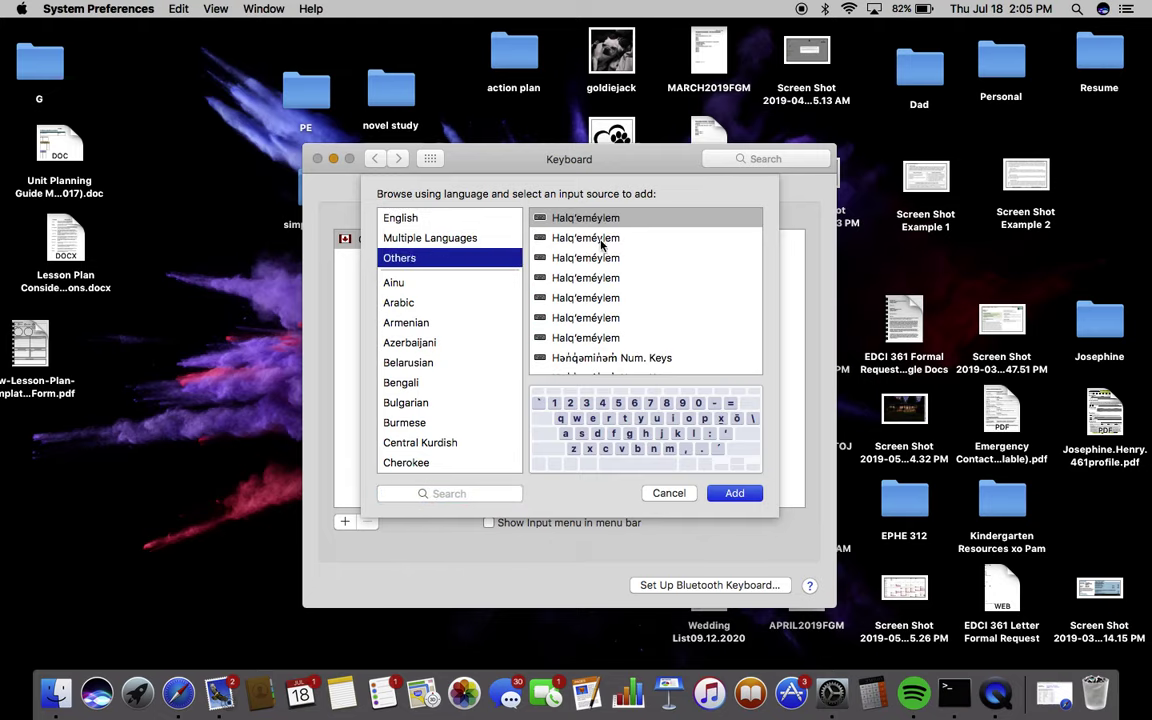
pyautogui.scroll(-3, 601, 244)
pyautogui.scroll(3, 601, 244)
pyautogui.scroll(-2, 601, 244)
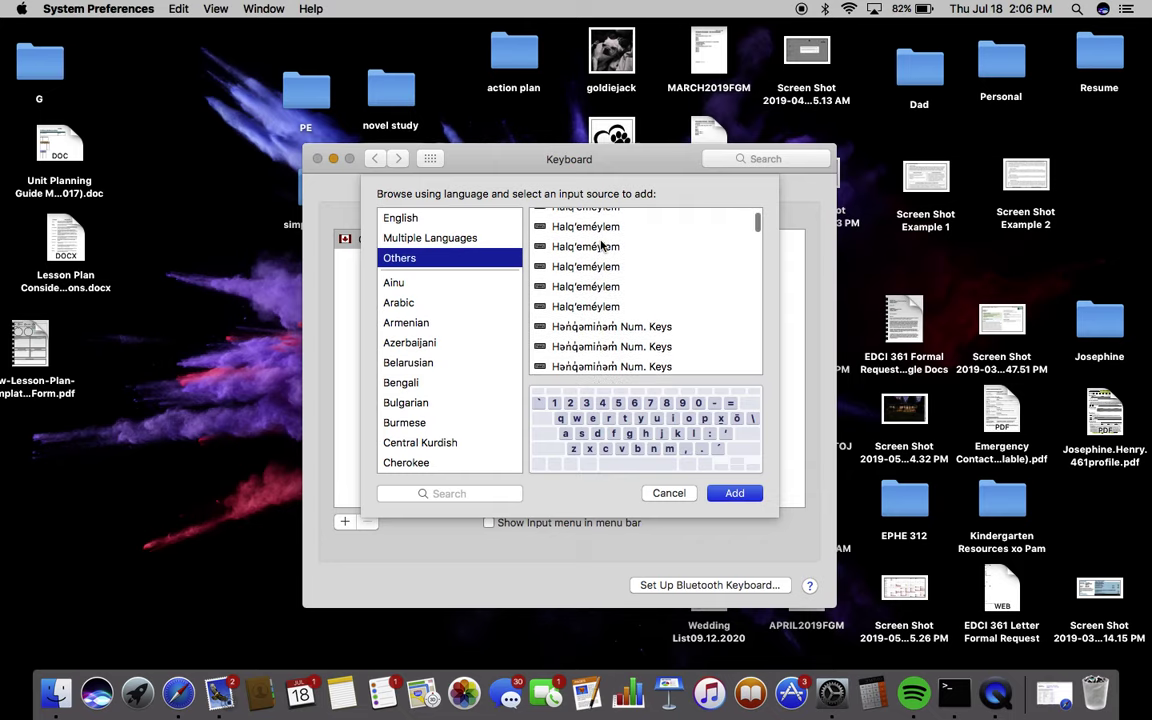
pyautogui.scroll(-3, 601, 244)
pyautogui.scroll(-1, 601, 244)
pyautogui.scroll(-2, 601, 244)
pyautogui.scroll(-2, 601, 244)
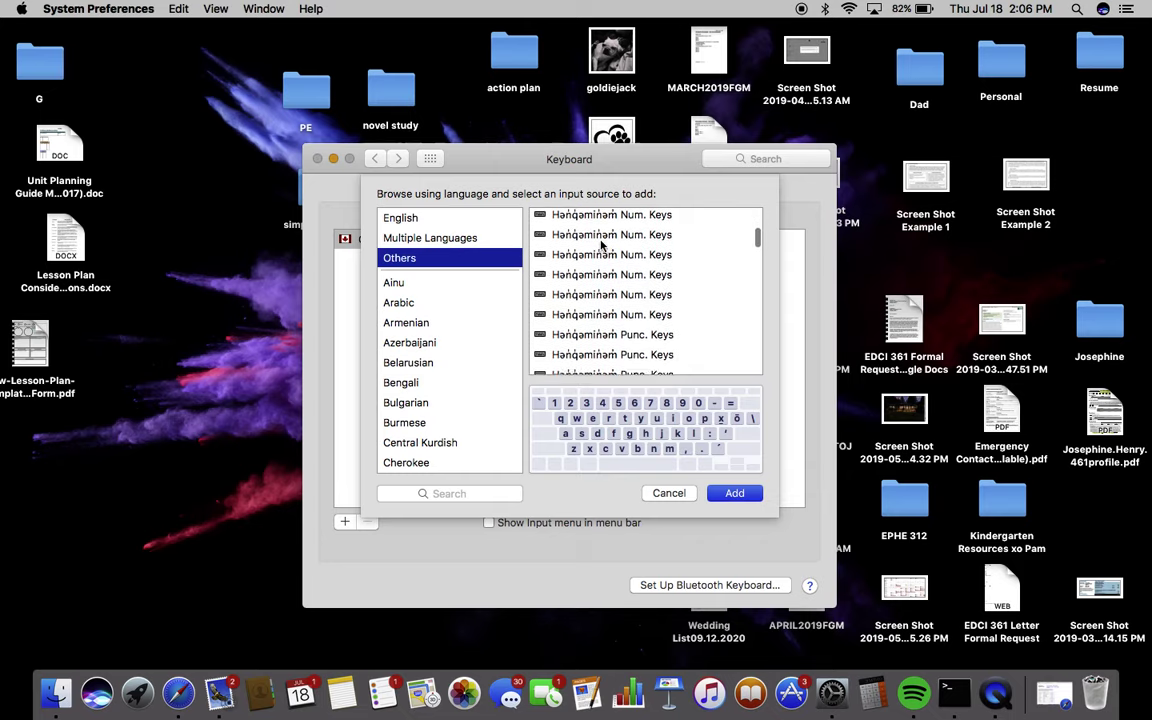
pyautogui.scroll(-2, 601, 244)
pyautogui.scroll(-1, 601, 244)
pyautogui.scroll(-2, 601, 244)
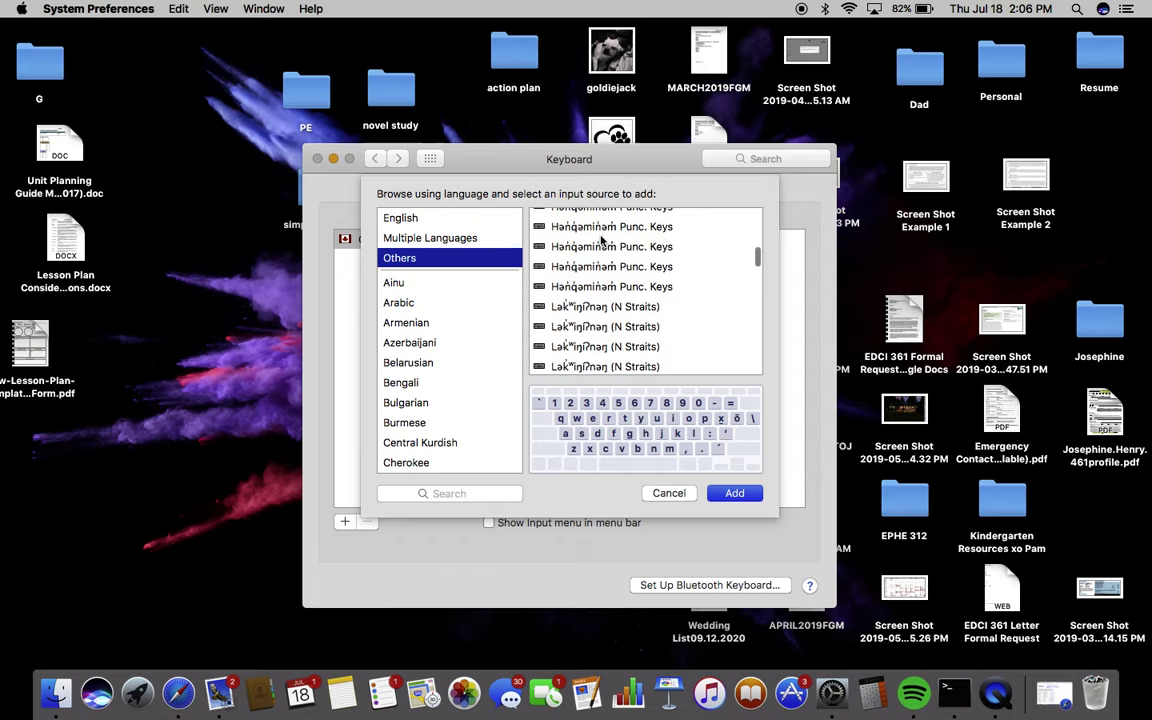
pyautogui.scroll(-2, 601, 237)
pyautogui.scroll(-2, 601, 237)
pyautogui.scroll(-1, 601, 237)
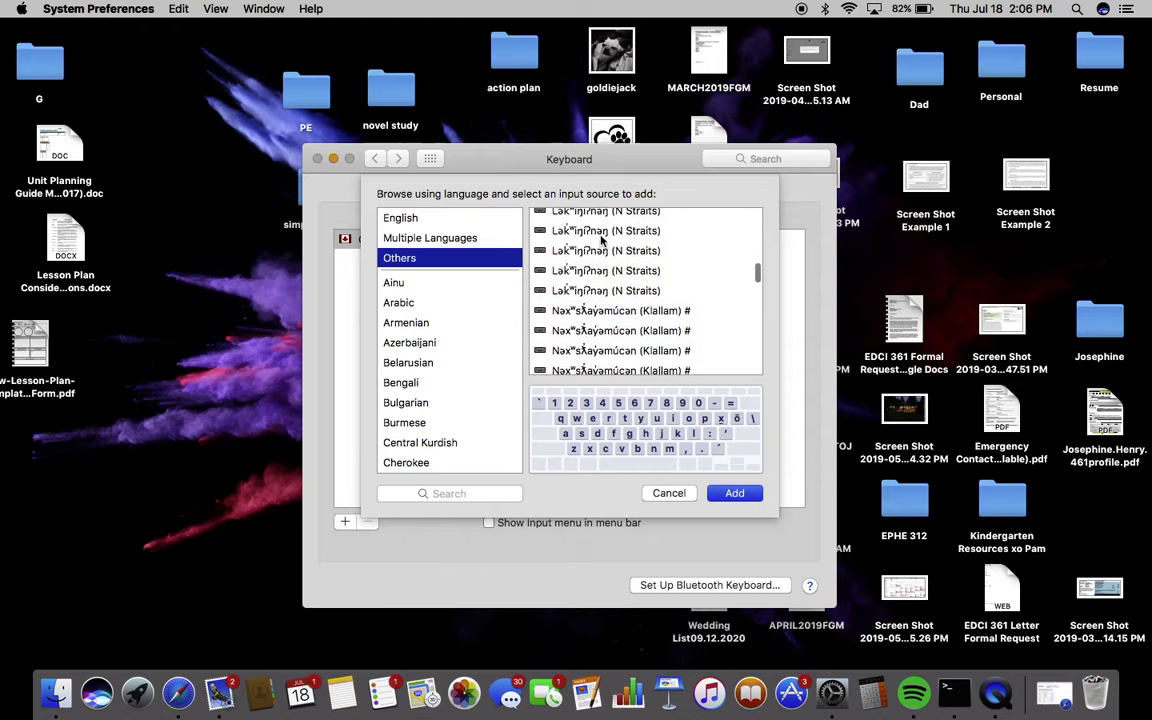
pyautogui.scroll(-1, 601, 237)
pyautogui.scroll(-2, 601, 237)
pyautogui.scroll(-2, 601, 237)
pyautogui.scroll(-1, 601, 237)
pyautogui.scroll(-2, 601, 237)
pyautogui.scroll(-2, 596, 240)
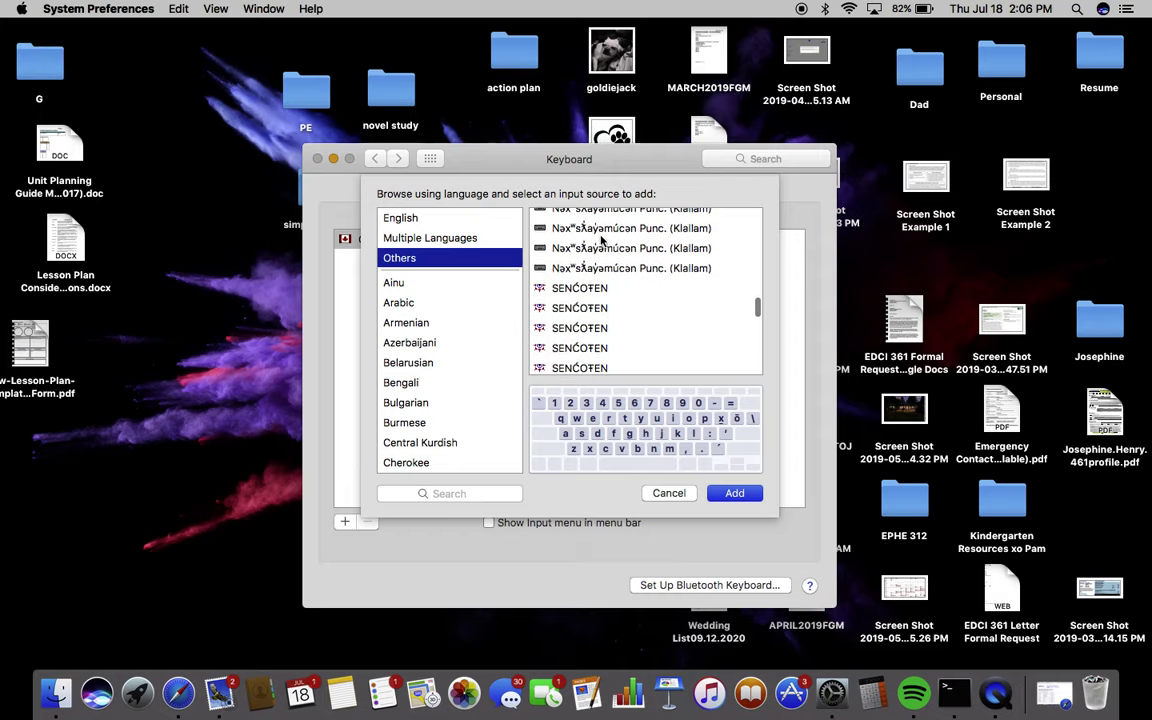
pyautogui.scroll(-1, 594, 242)
pyautogui.click(592, 291)
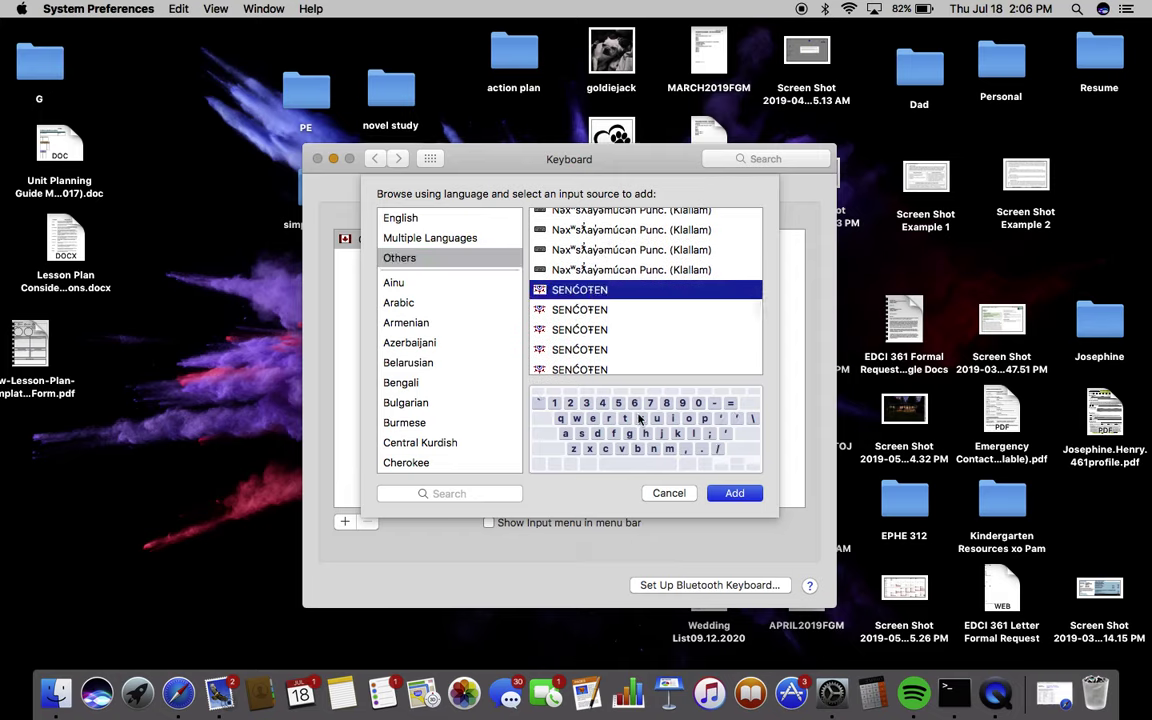
pyautogui.click(738, 493)
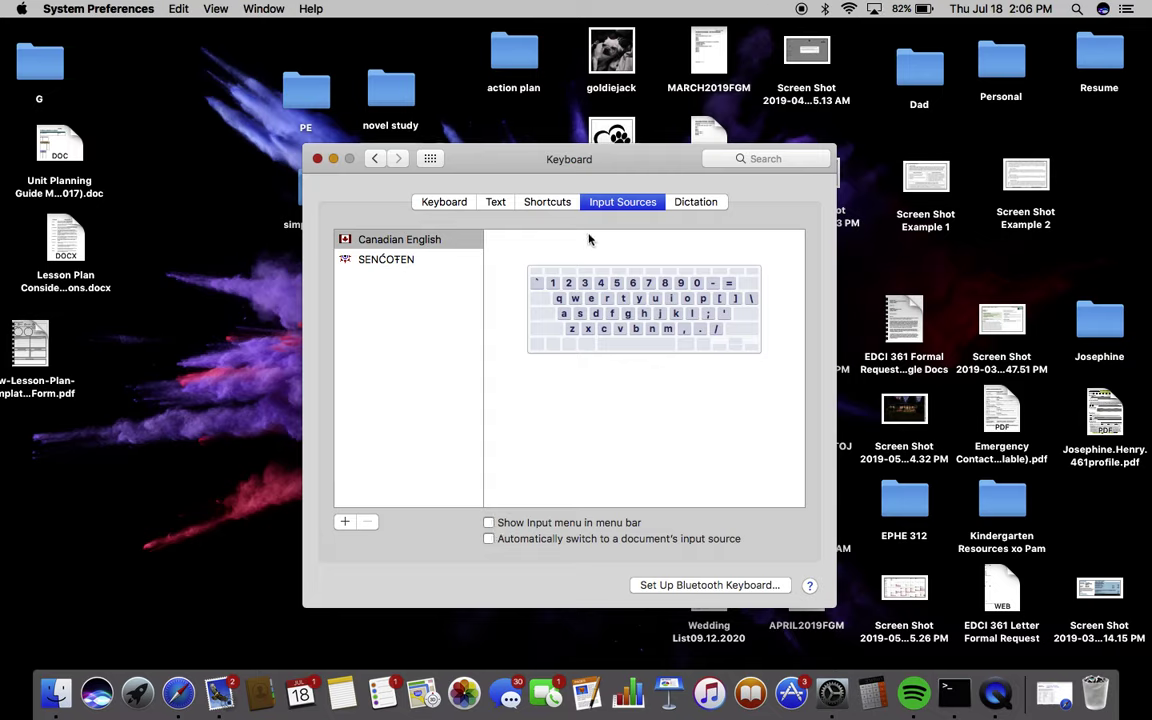
# - Turn on 'Show Input menu in menu bar' and switch the active keyboard to SENĆOŦEN from the menu-bar flag
pyautogui.click(489, 523)
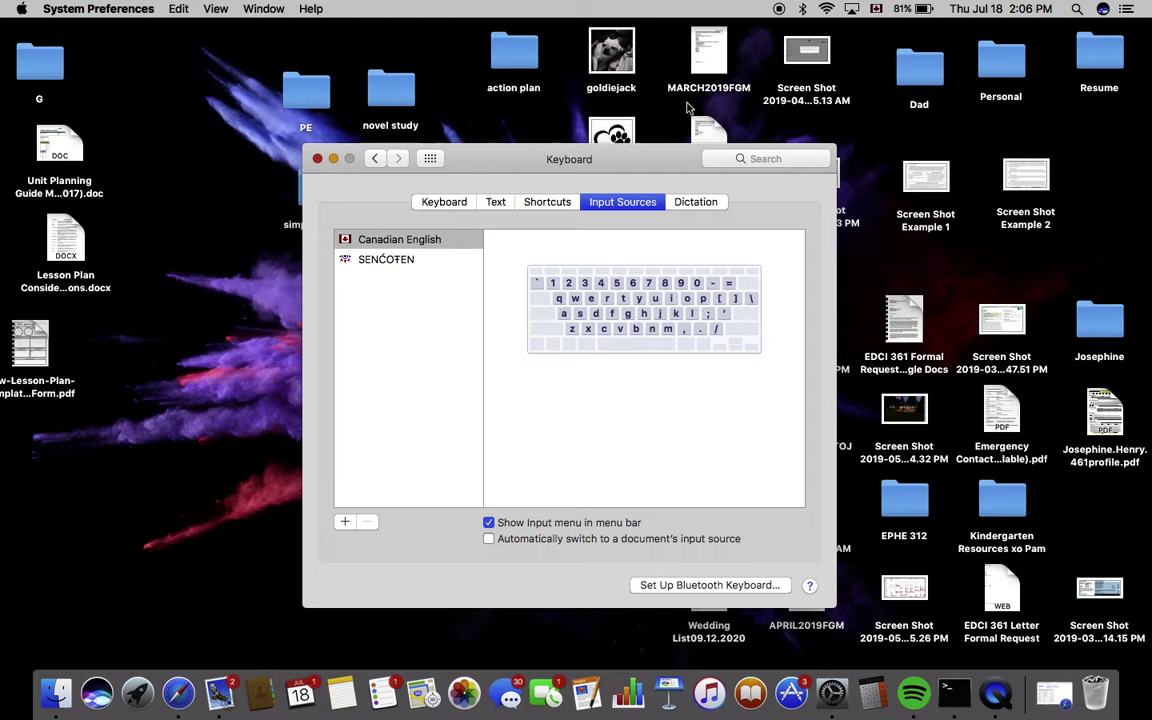
pyautogui.click(877, 9)
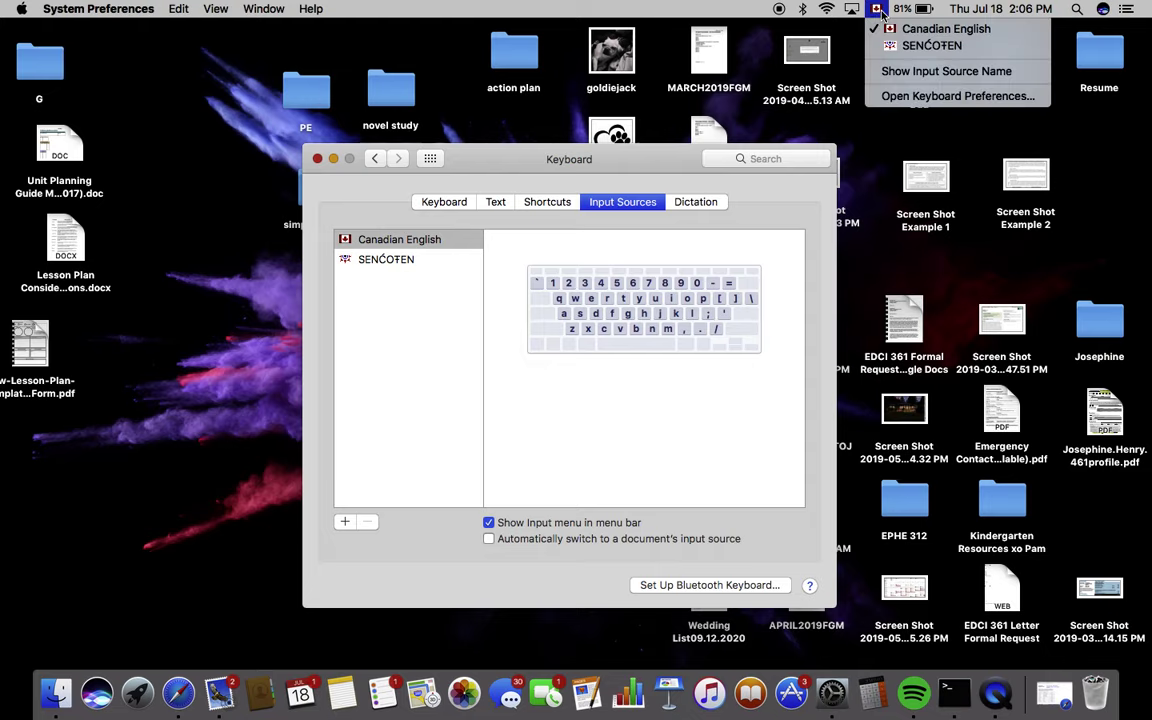
pyautogui.click(895, 46)
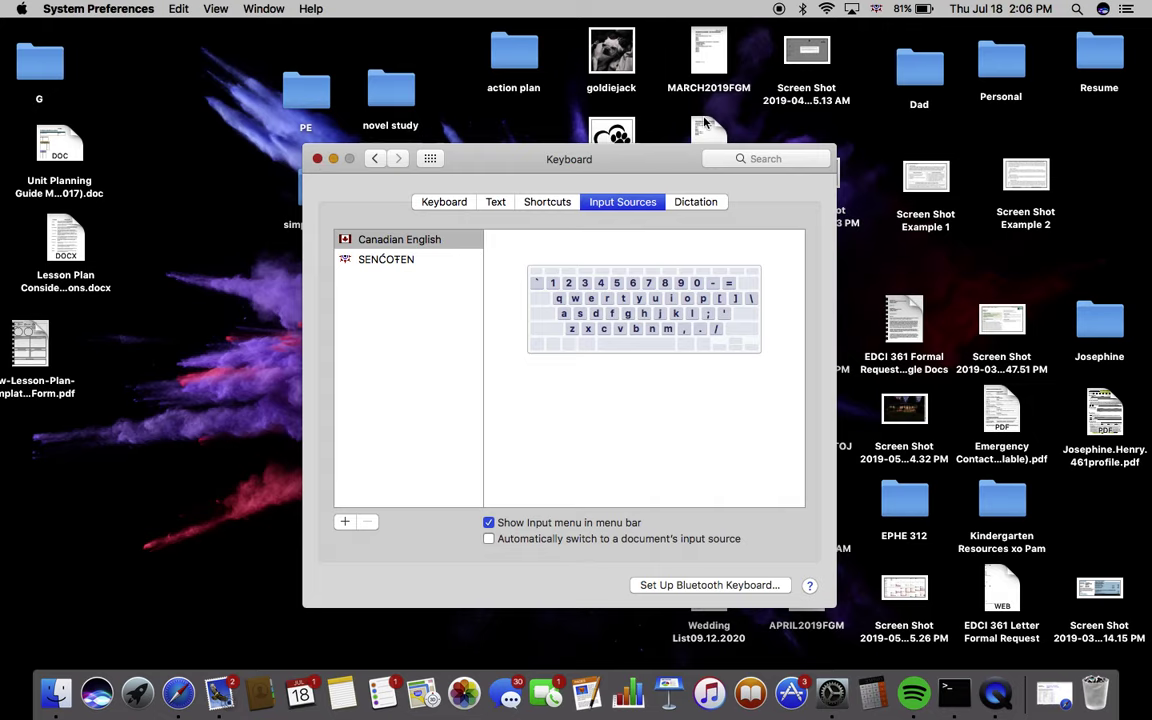
# - Test-type 'secote' in the System Preferences search field, clear it, and quit System Preferences
pyautogui.click(755, 160)
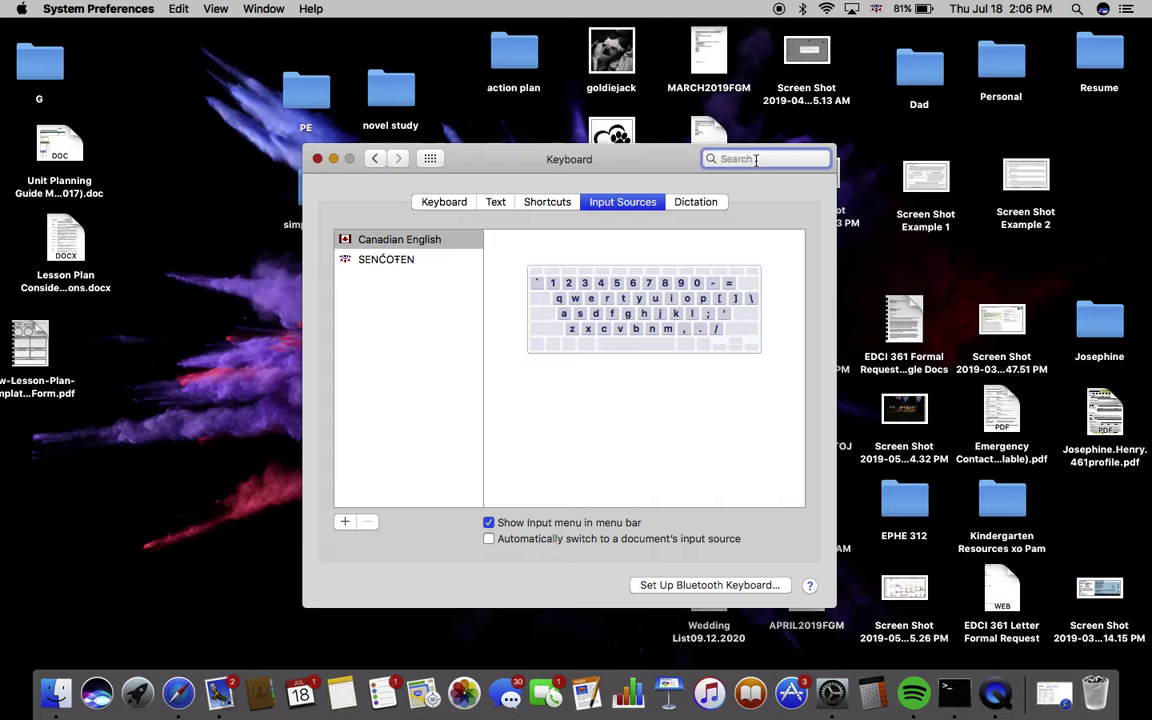
pyautogui.write('se')
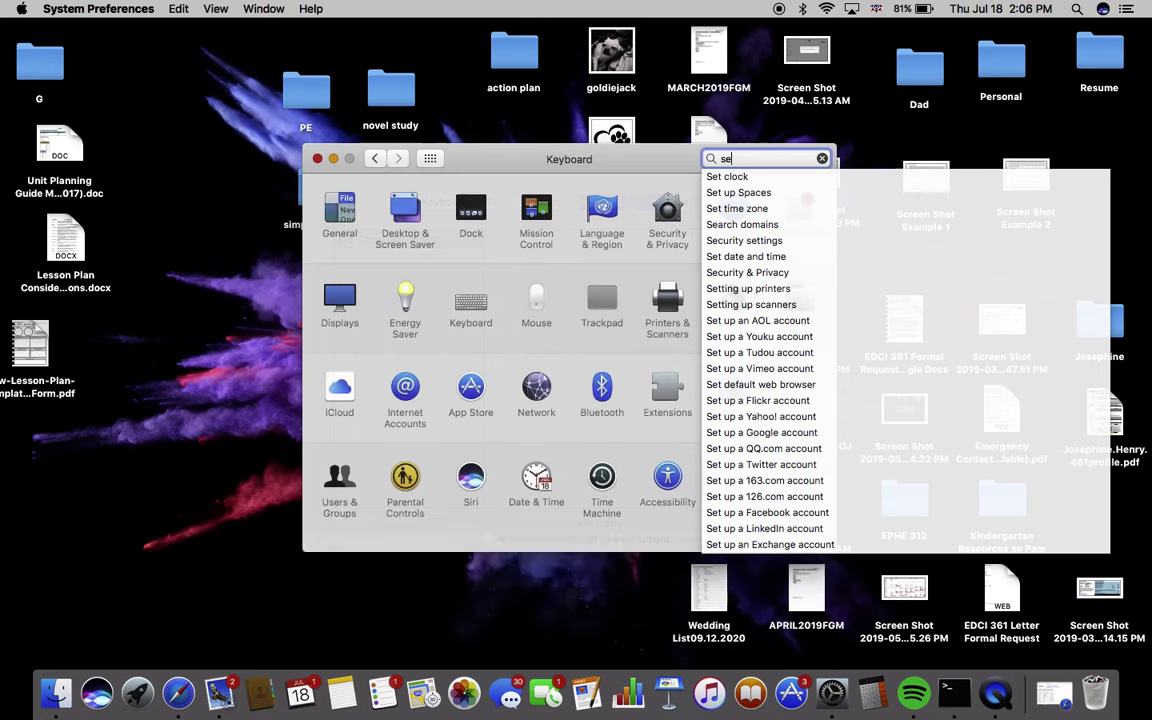
pyautogui.write('c')
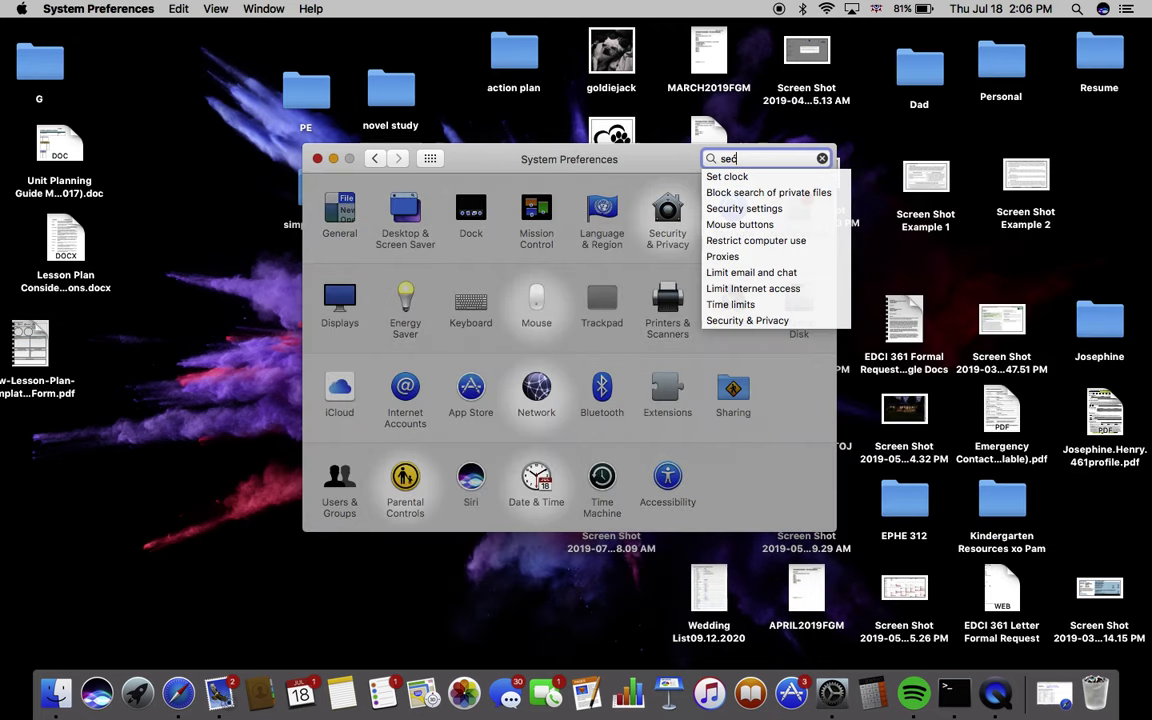
pyautogui.write('oten')
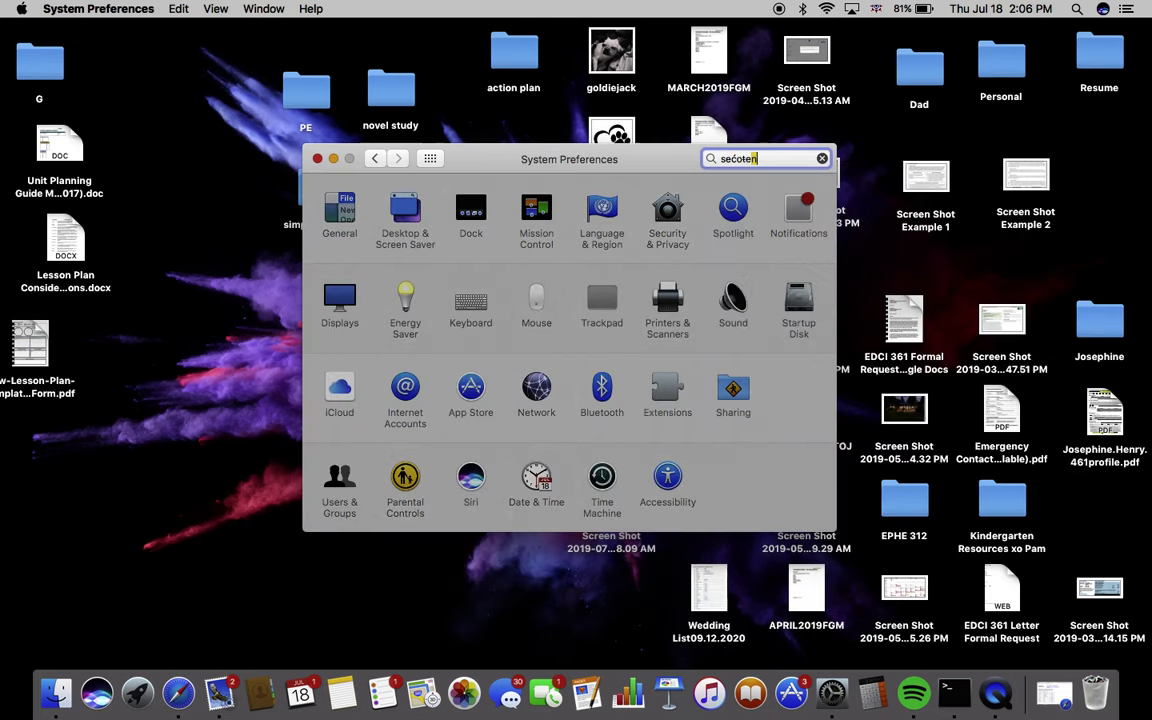
pyautogui.press('BackSpace')
pyautogui.press('BackSpace')
pyautogui.press('BackSpace')
pyautogui.press('BackSpace')
pyautogui.press('BackSpace')
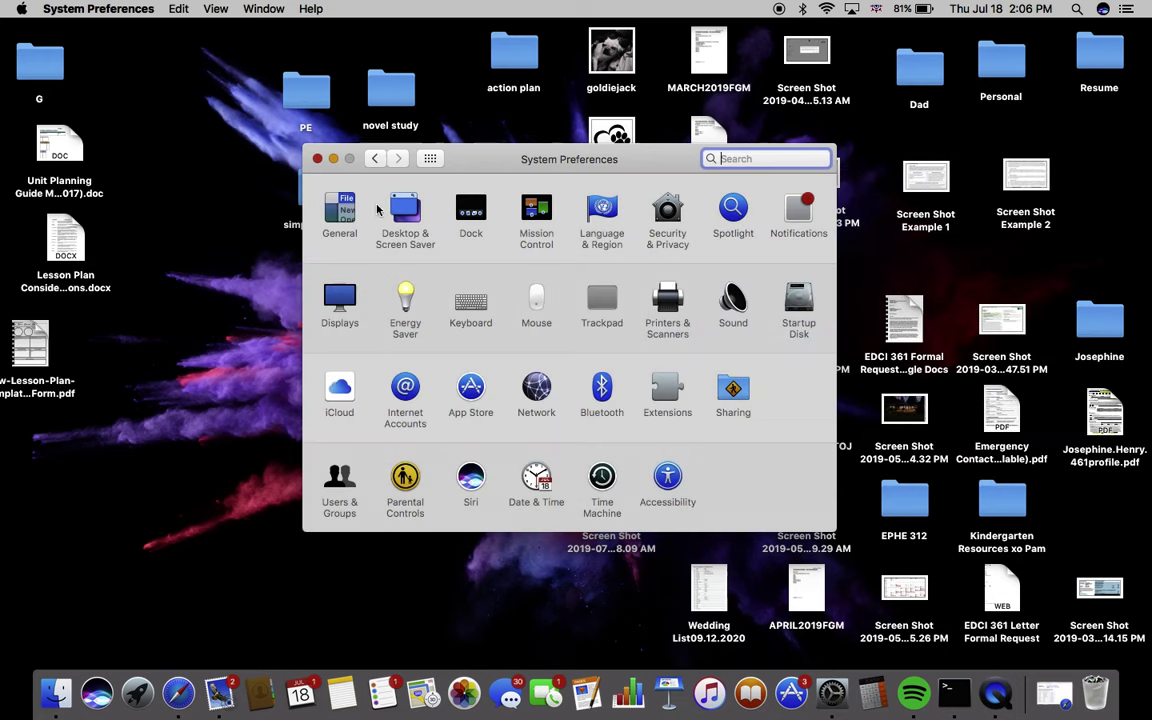
pyautogui.click(317, 159)
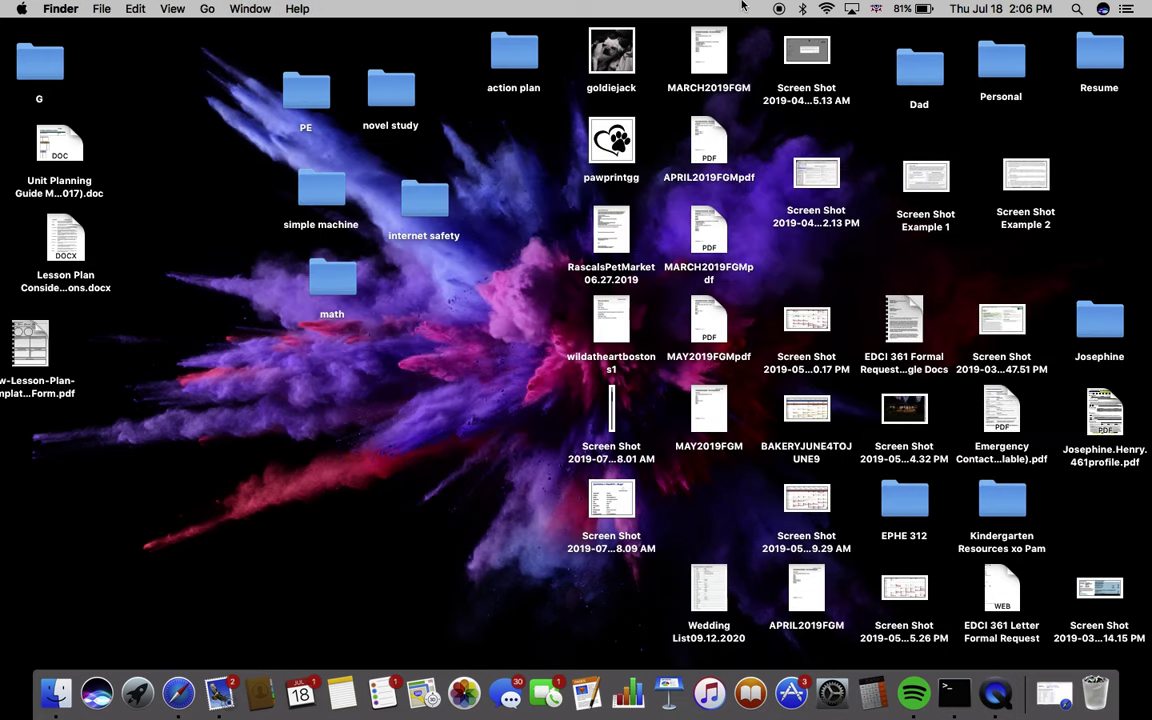